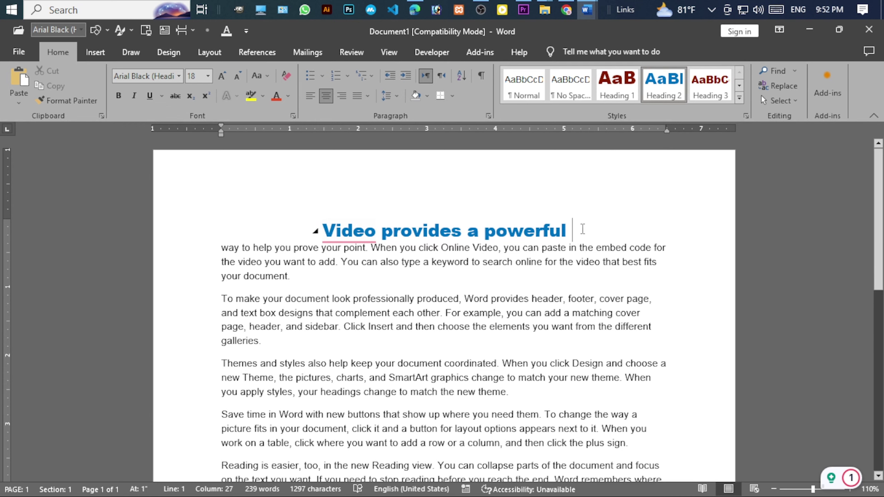
Step: Apply Heading 2 from the Styles gallery to the line 'Video provides a powerful'
left_click_drag(583, 229, 347, 240)
left_click(462, 233)
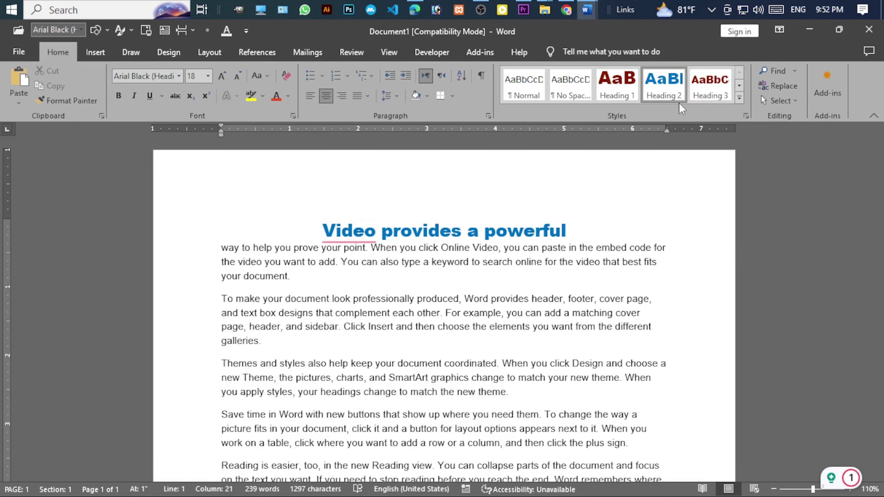
left_click(662, 91)
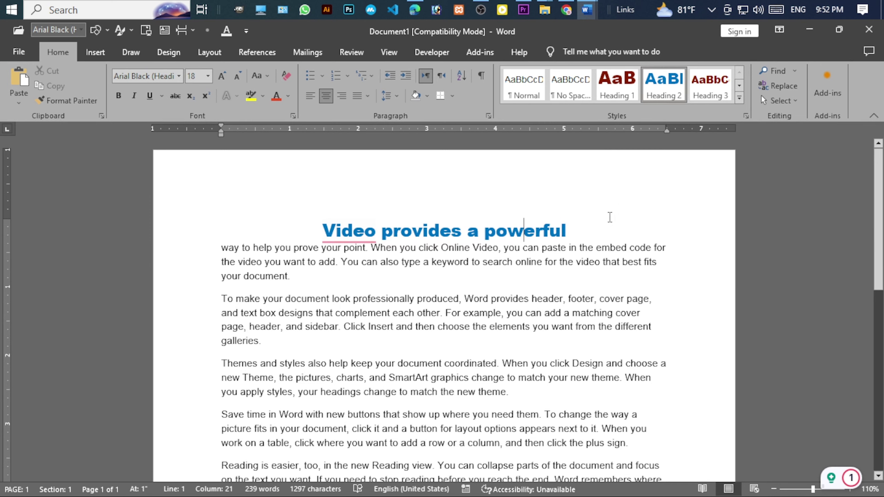
left_click(676, 93)
left_click_drag(570, 233, 348, 231)
left_click(450, 228)
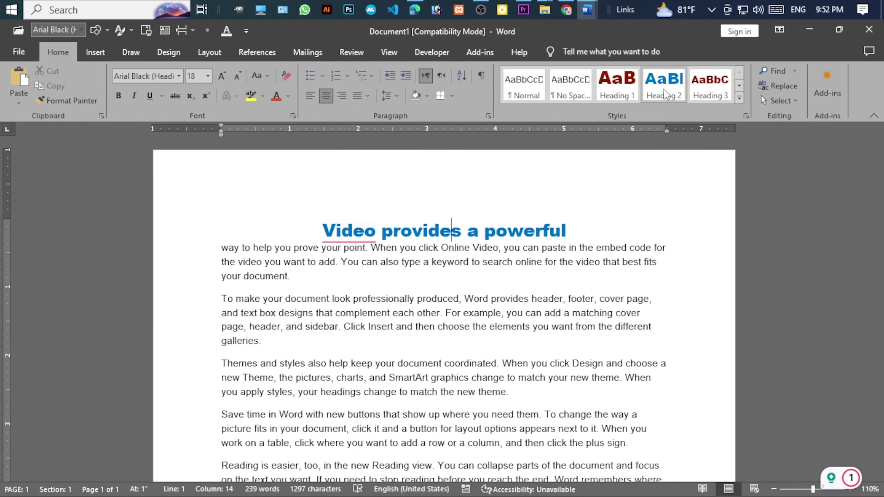
mouse_move(349, 232)
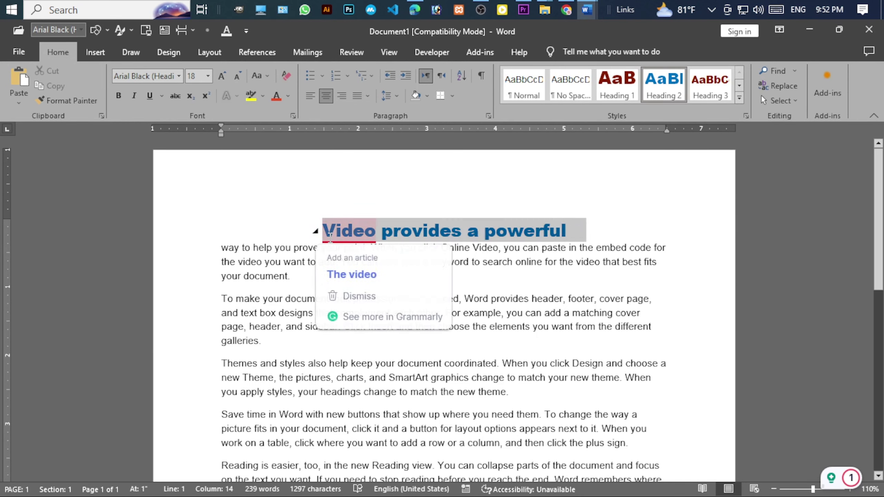
left_click(609, 93)
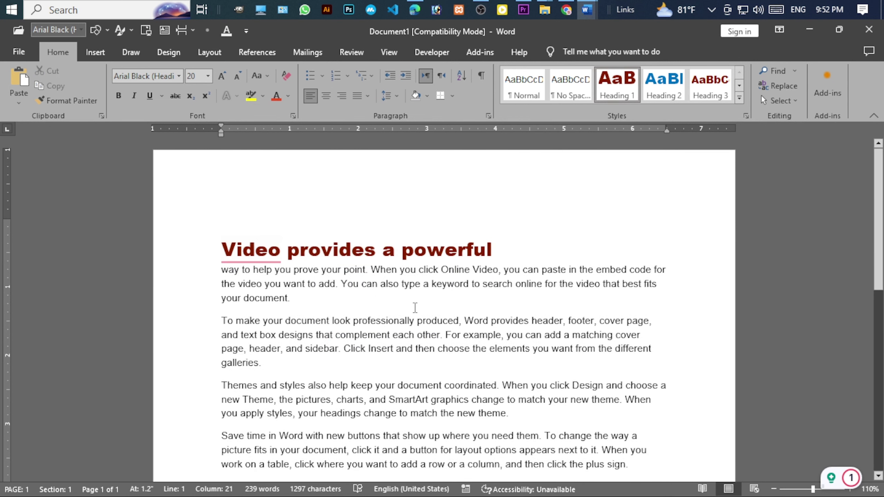
left_click(425, 249)
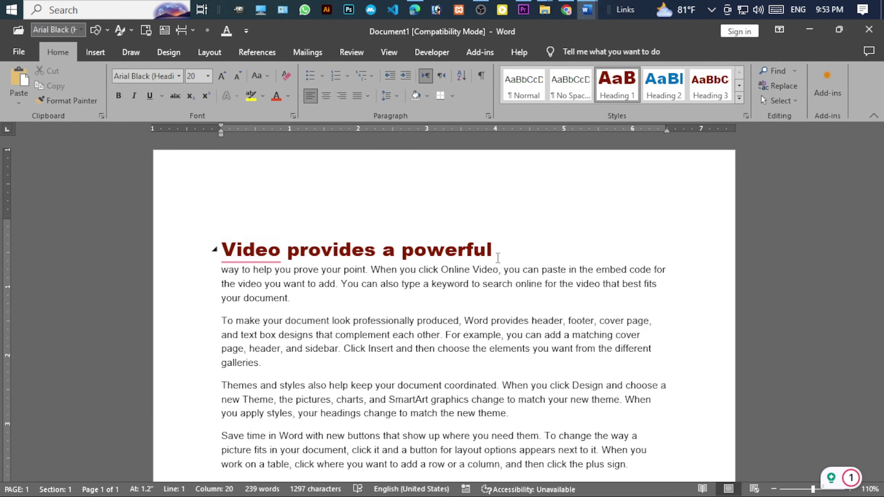
key("Right")
key("Right")
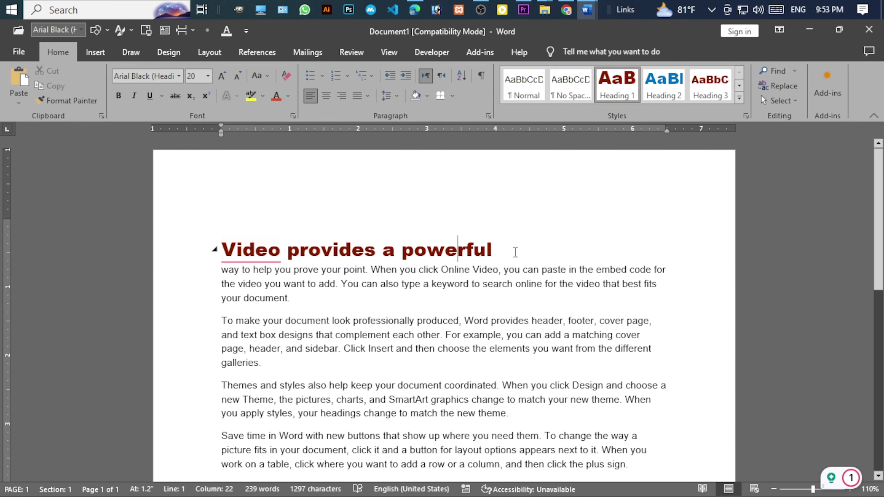
key("End")
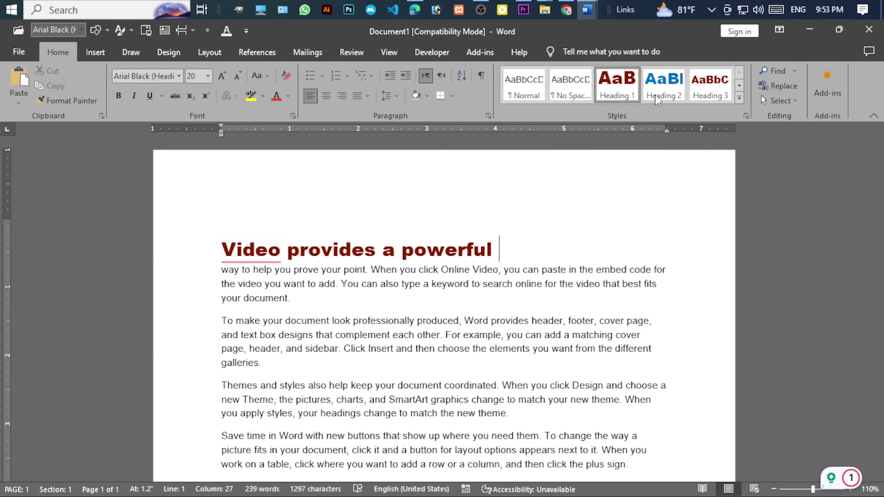
left_click(663, 85)
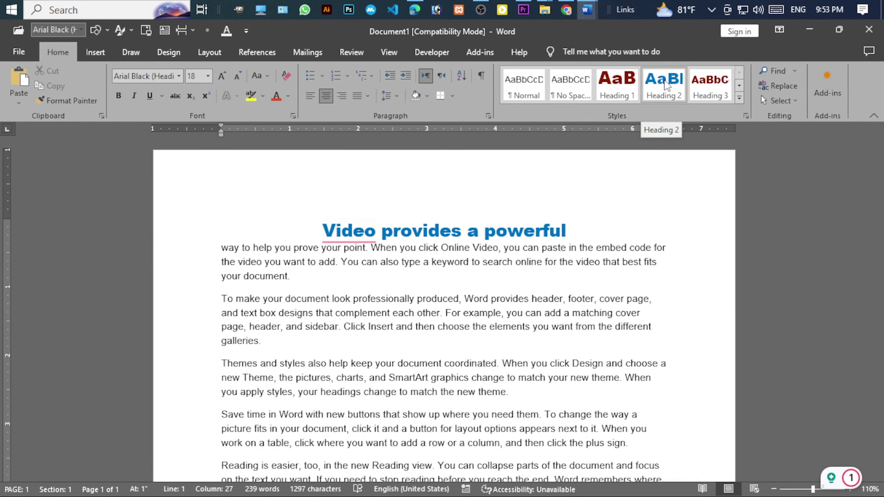
Step: Open Modify Style for Heading 2 and expand its Style based on list
right_click(665, 85)
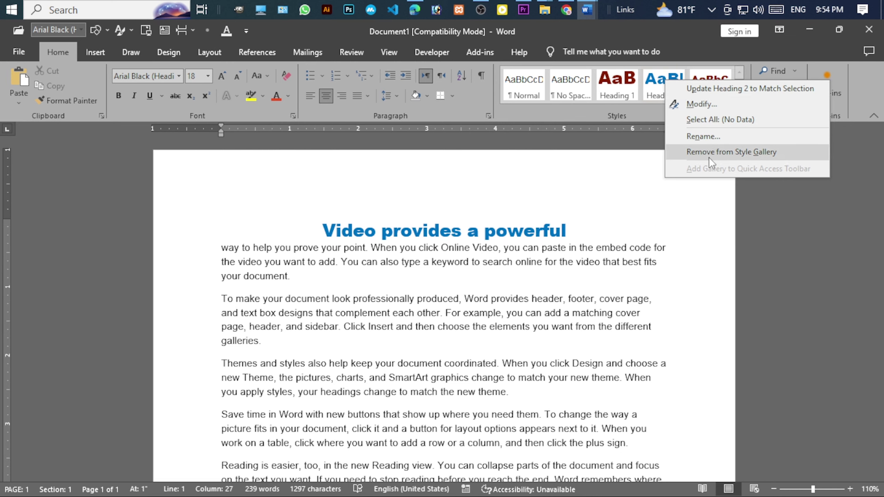
left_click(706, 107)
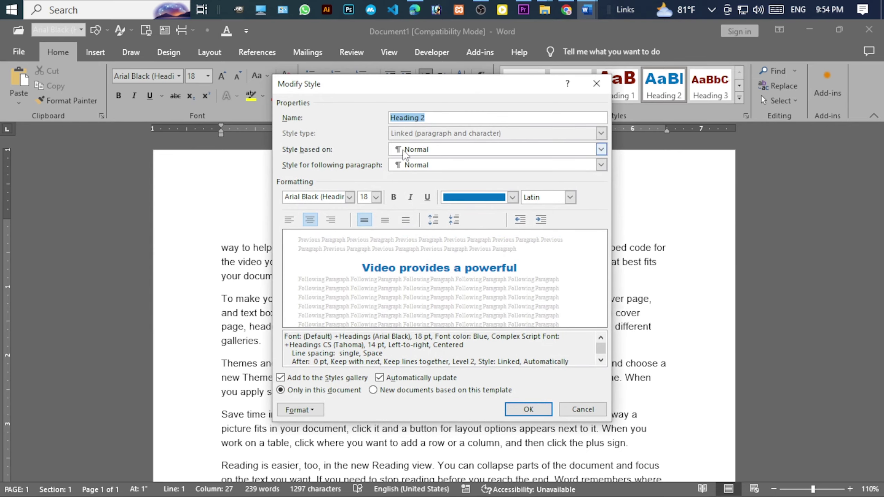
left_click_drag(474, 85, 546, 91)
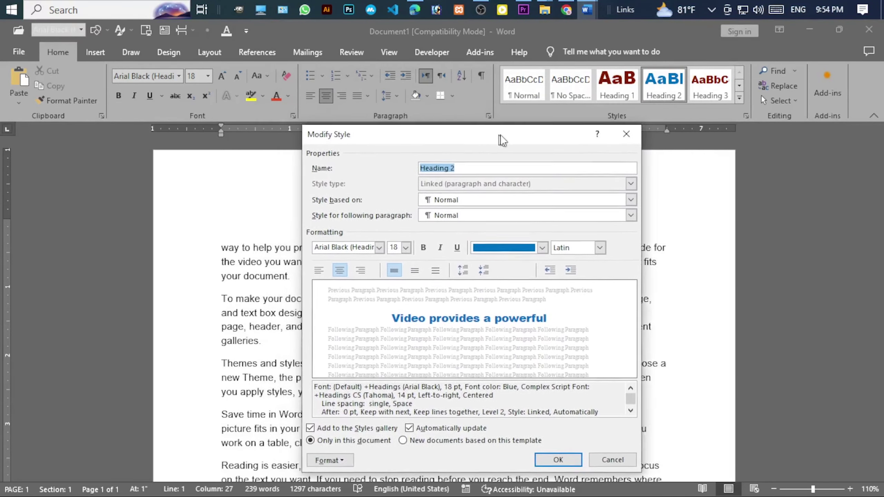
left_click_drag(547, 91, 502, 111)
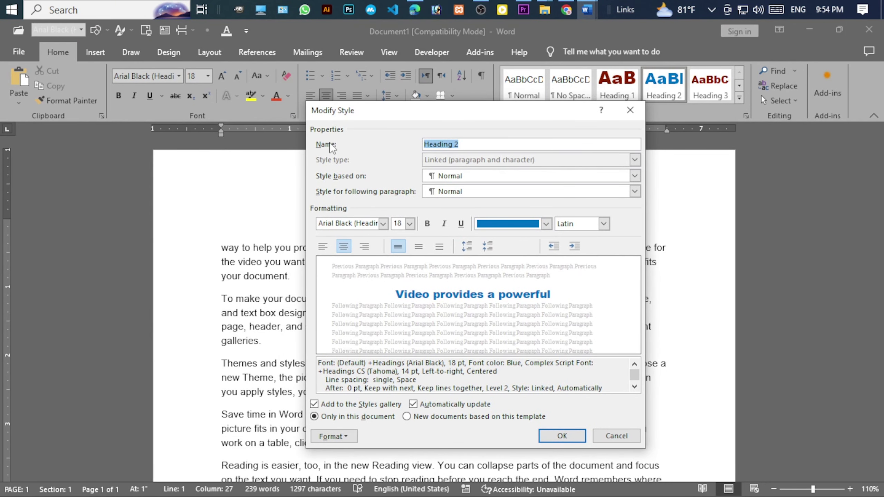
left_click(468, 144)
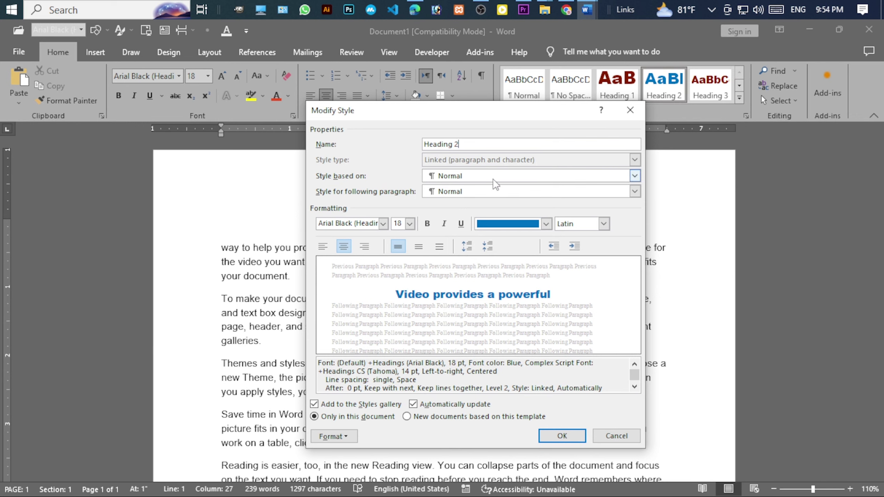
left_click(635, 176)
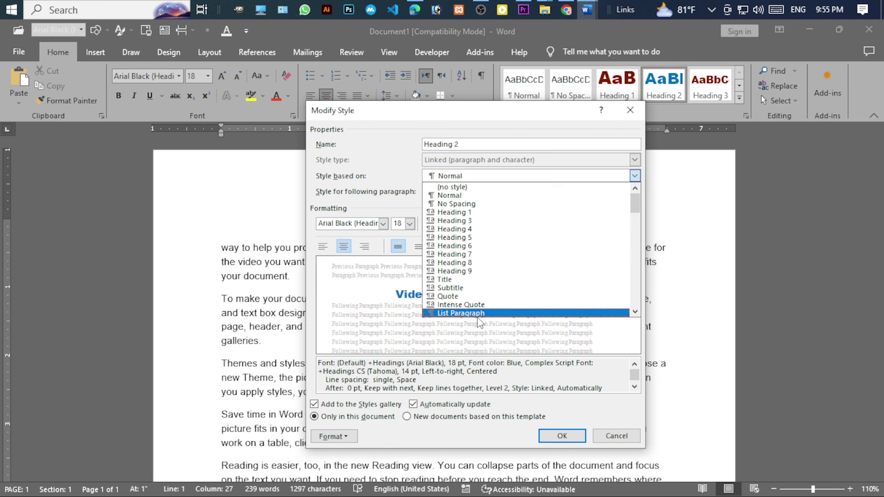
Step: Keep Normal as base and following style, and set the Heading 2 font to Abel
left_click(547, 116)
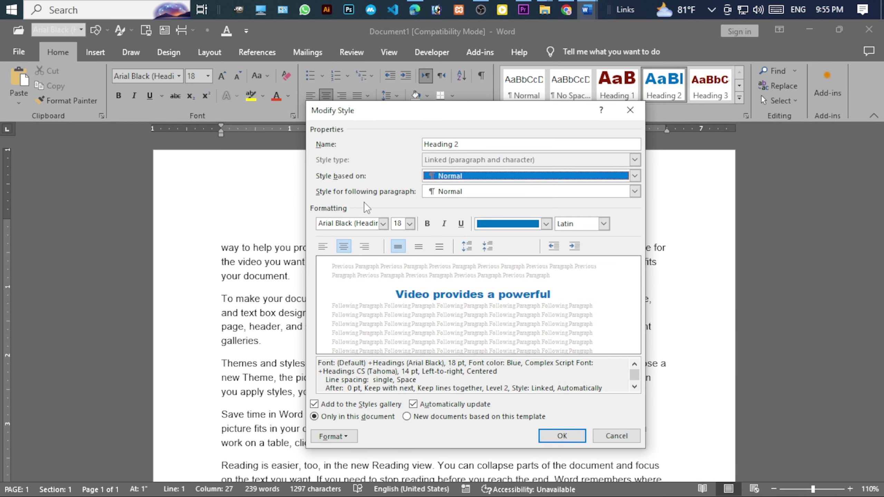
left_click(469, 193)
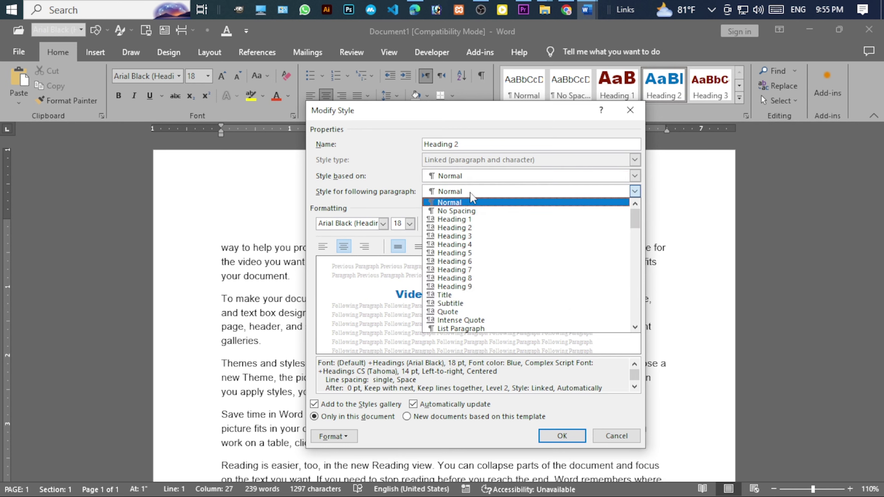
left_click(470, 192)
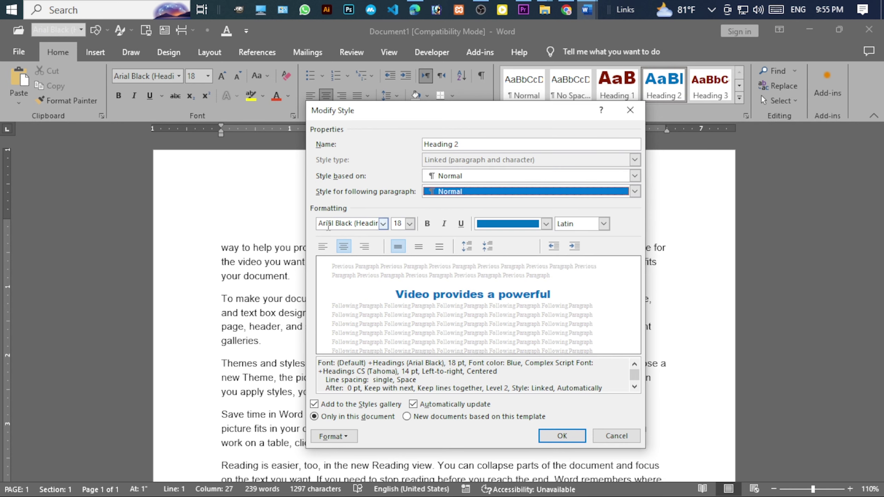
left_click(382, 223)
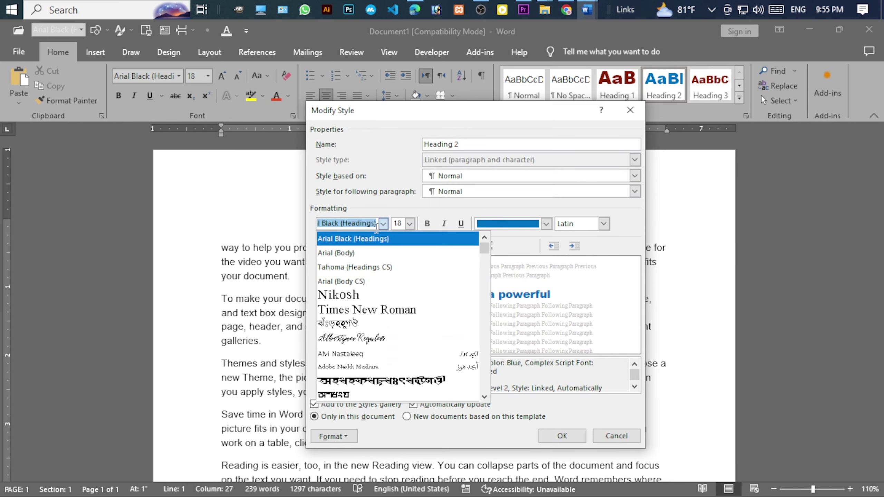
scroll(333, 322, "down", 1)
scroll(331, 319, "down", 2)
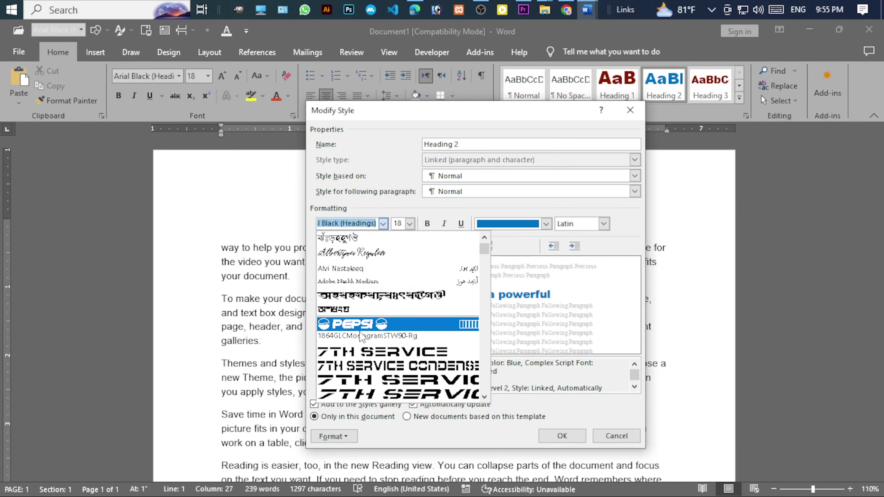
scroll(330, 315, "down", 2)
scroll(330, 311, "down", 1)
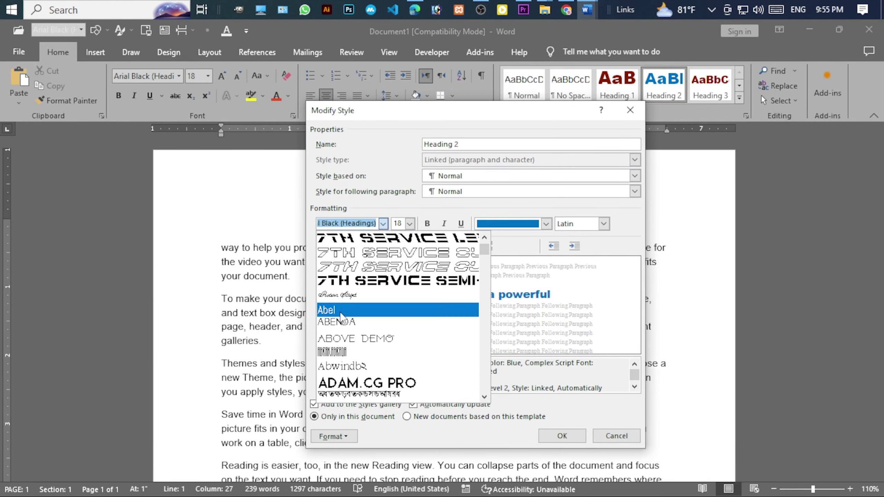
left_click(336, 310)
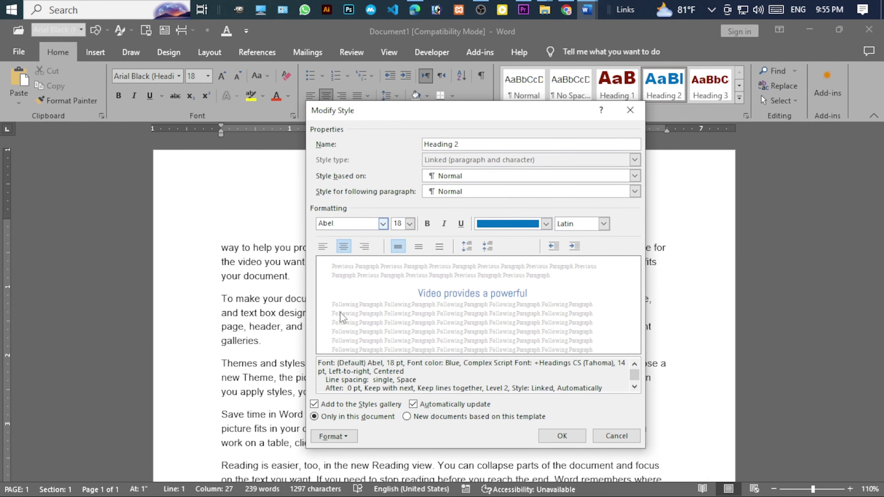
Step: Make Heading 2 22 pt, bold, italic, underlined and green
left_click(409, 224)
left_click(397, 312)
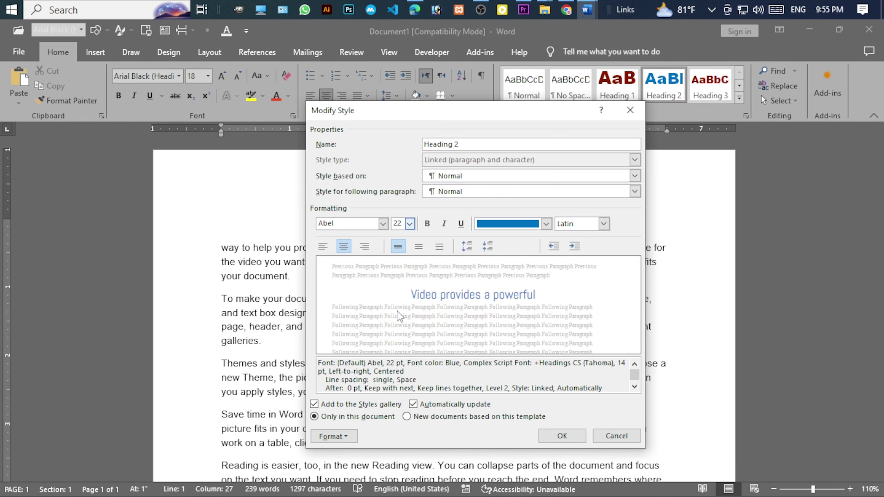
left_click(427, 224)
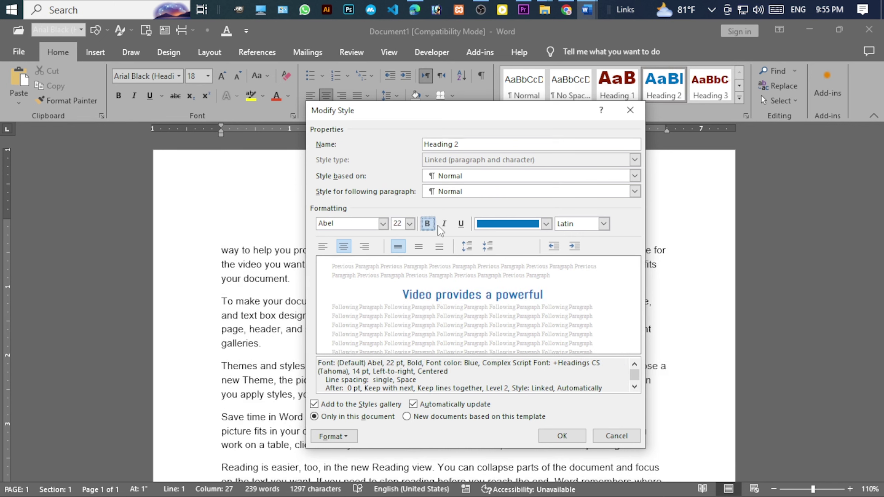
left_click(444, 224)
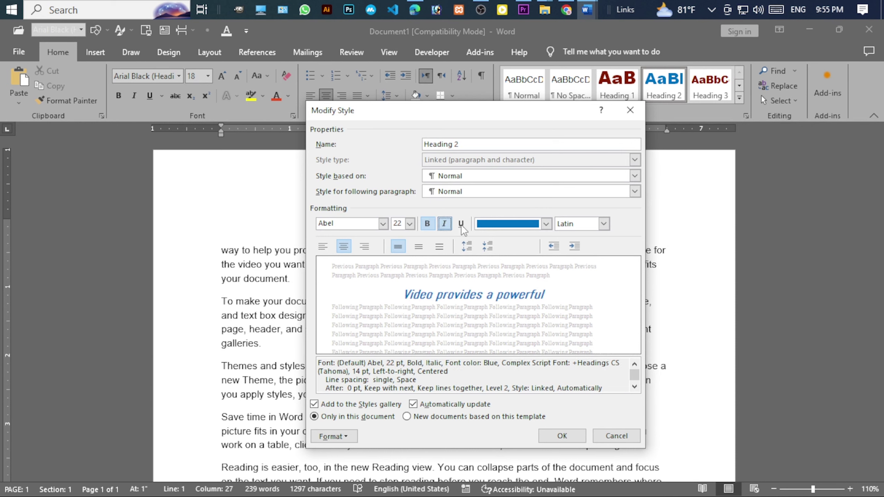
left_click(461, 225)
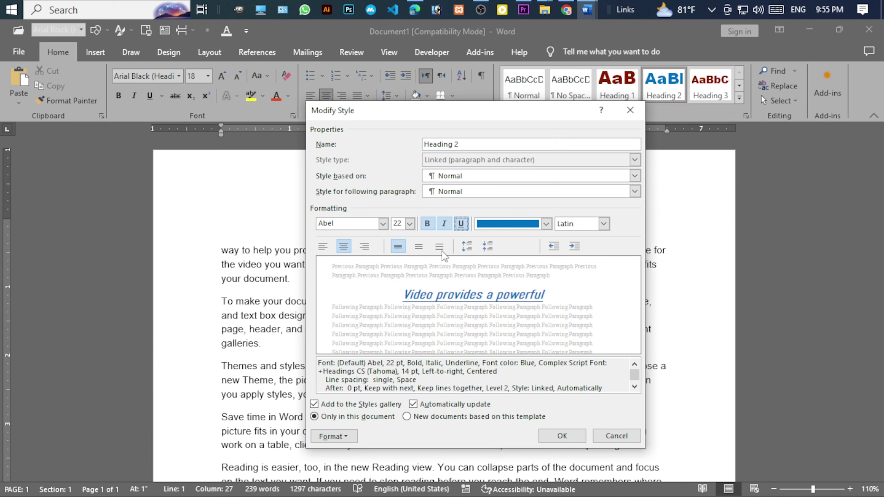
left_click(546, 225)
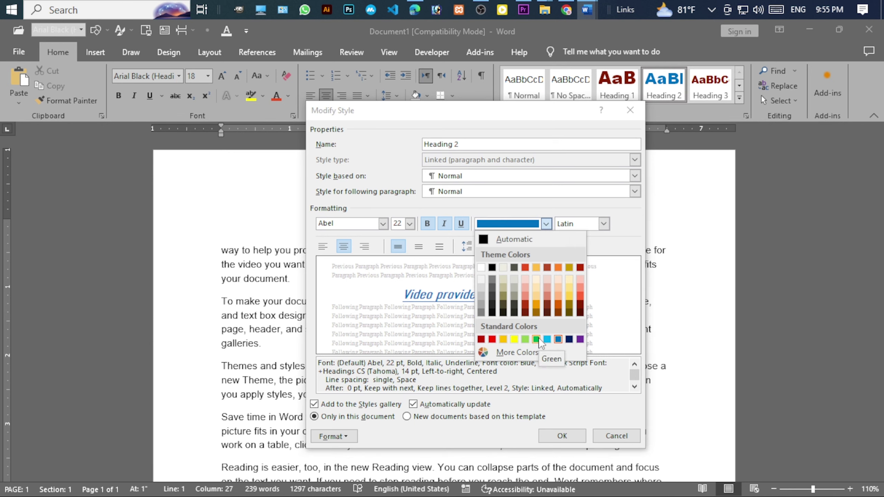
left_click(536, 339)
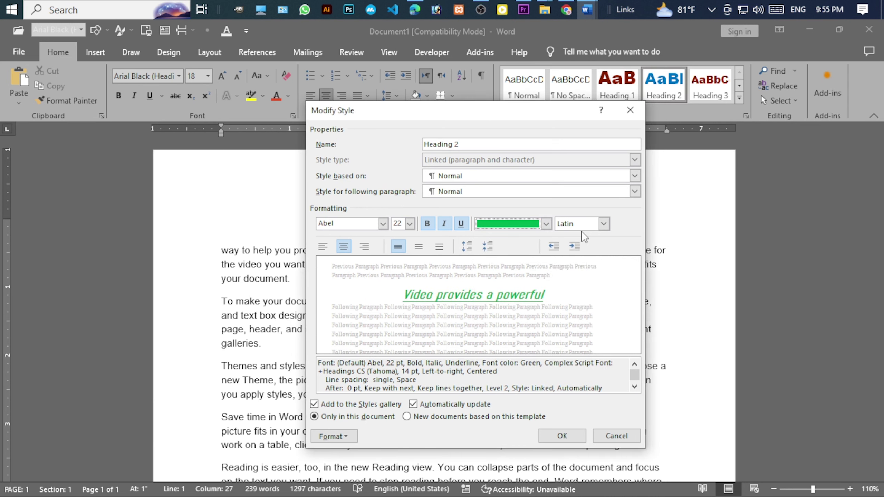
left_click(604, 224)
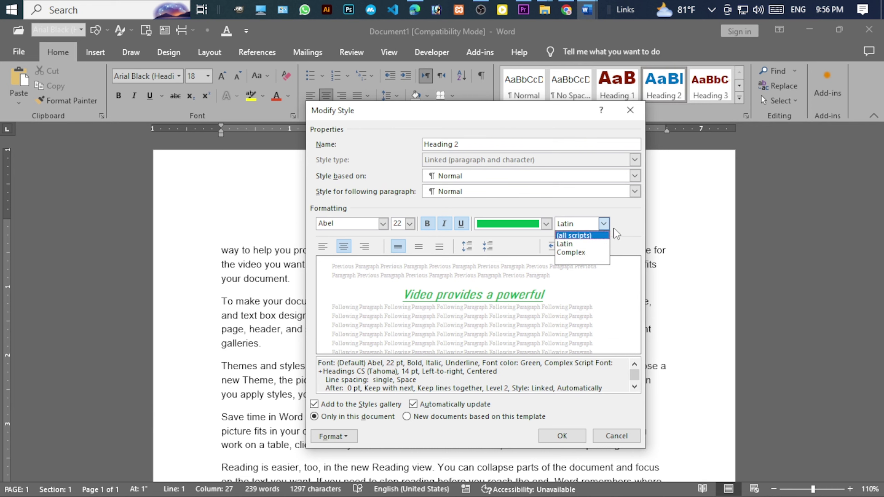
left_click(567, 244)
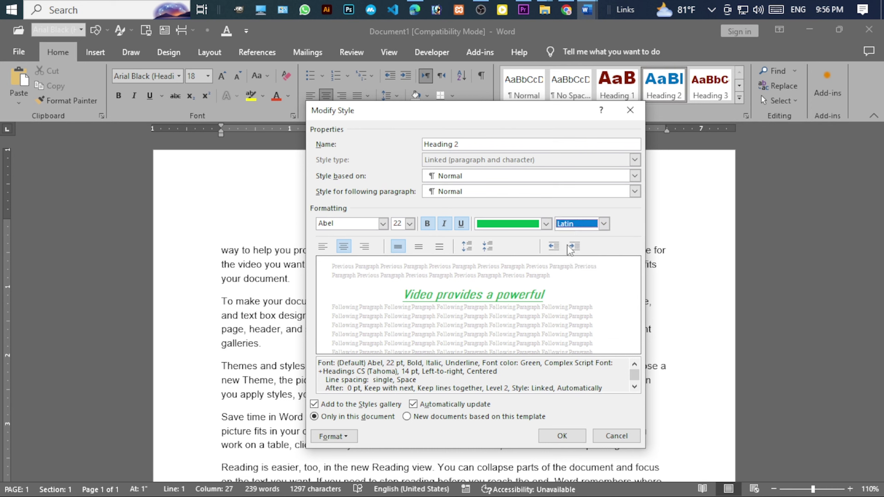
left_click(604, 224)
left_click(579, 253)
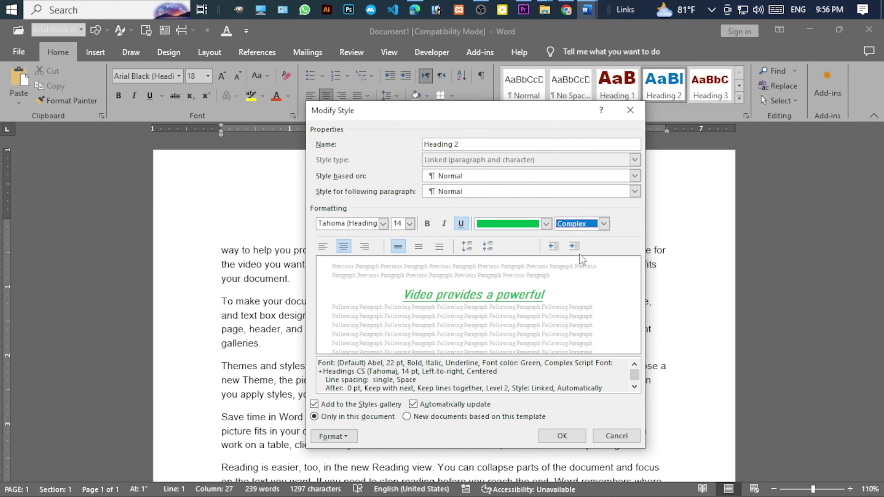
left_click(603, 223)
left_click(568, 245)
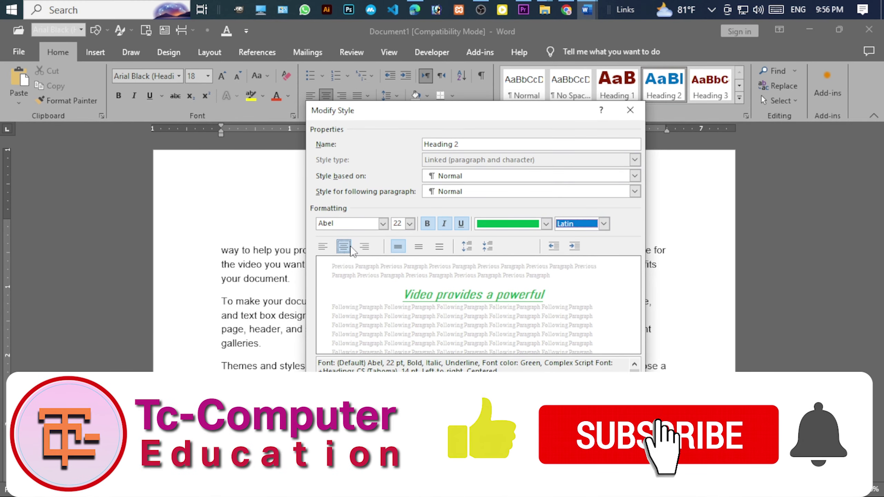
Step: Try centred and right alignment for Heading 2, then settle on left alignment
left_click(323, 246)
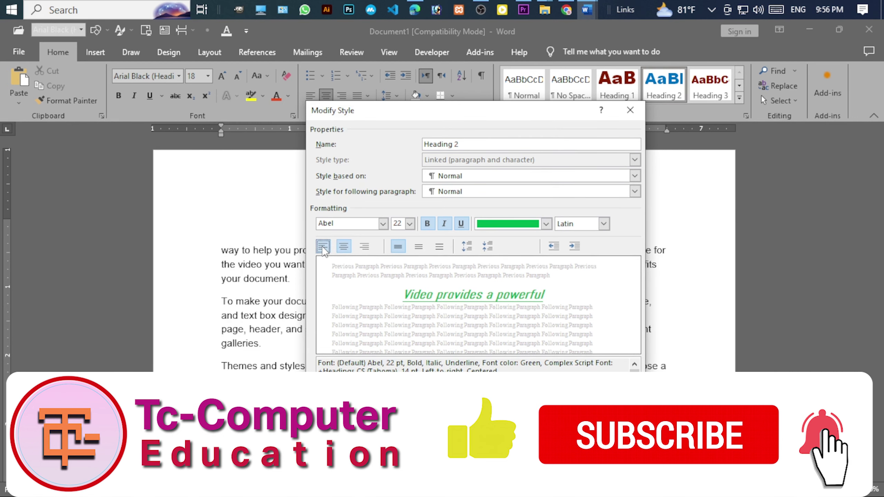
left_click_drag(438, 111, 654, 146)
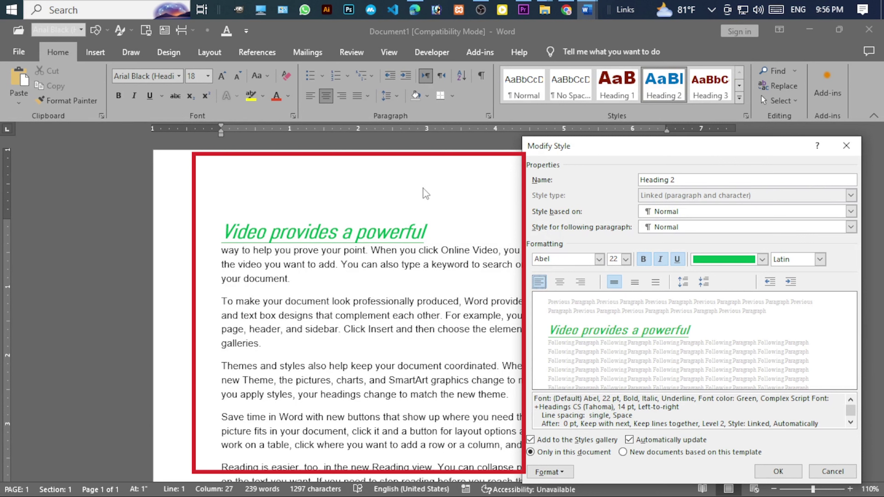
left_click(560, 282)
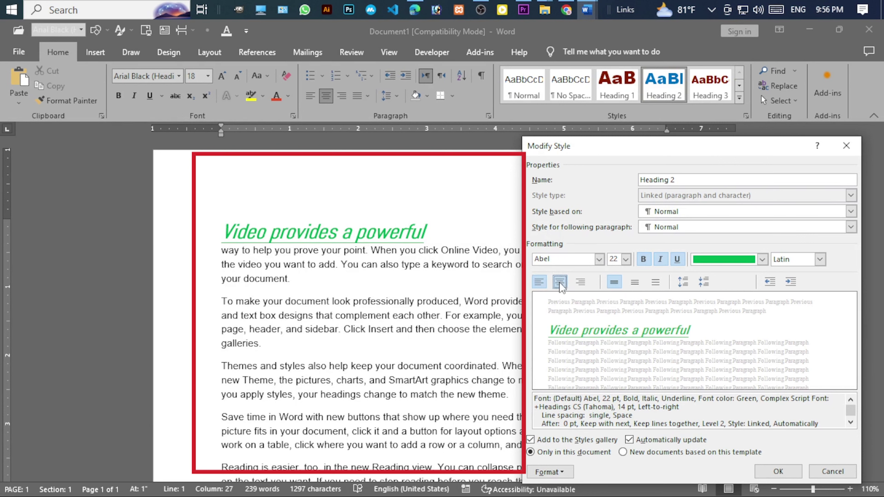
left_click(582, 282)
mouse_move(688, 159)
left_mouse_down()
mouse_move(196, 358)
mouse_move(688, 152)
left_mouse_up()
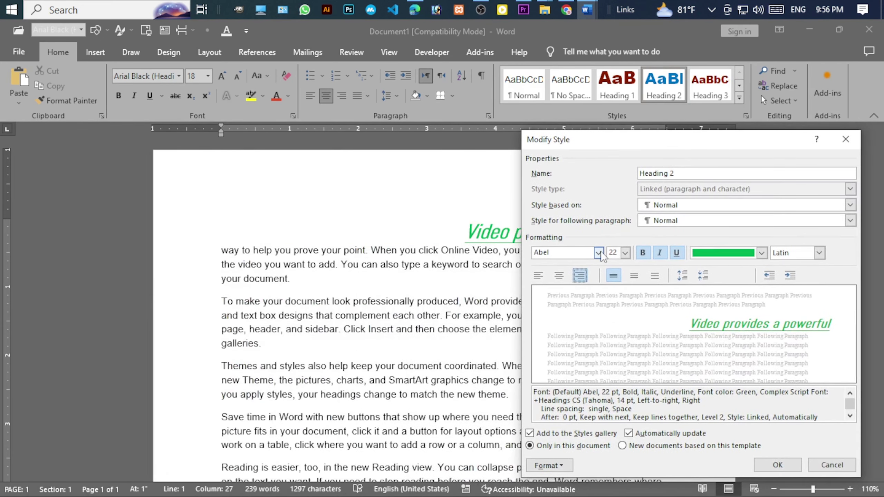
left_click(539, 277)
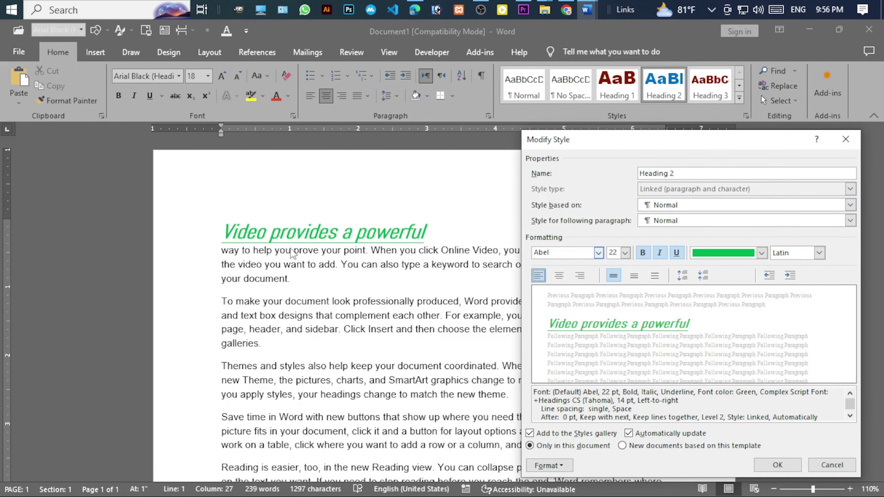
left_click_drag(696, 141, 525, 126)
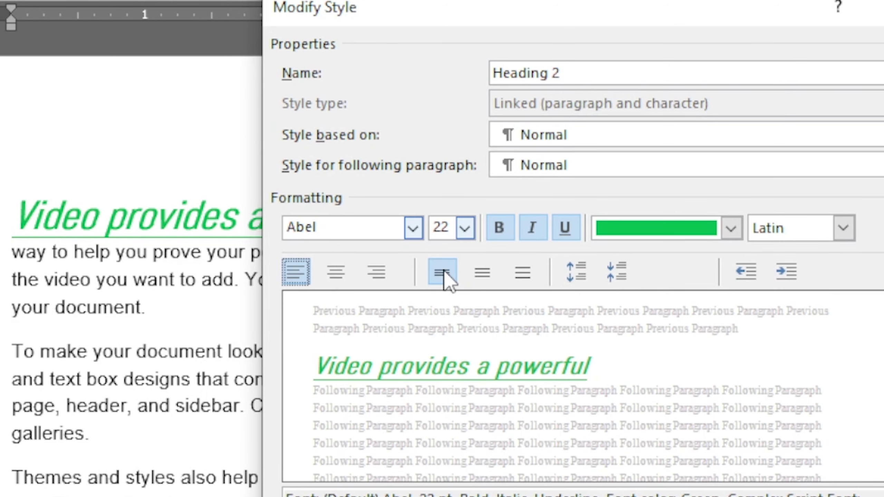
Step: Try single and 1.5 line spacing for Heading 2, ending on double spacing
left_click(444, 271)
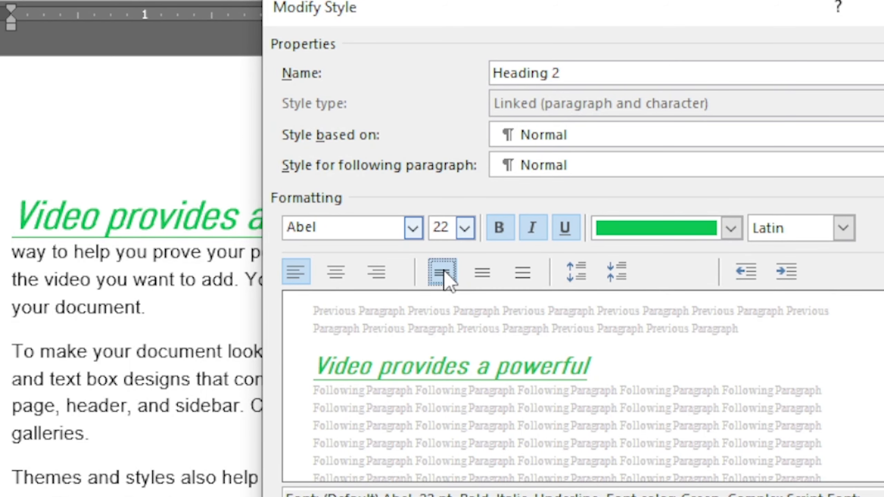
left_click(484, 272)
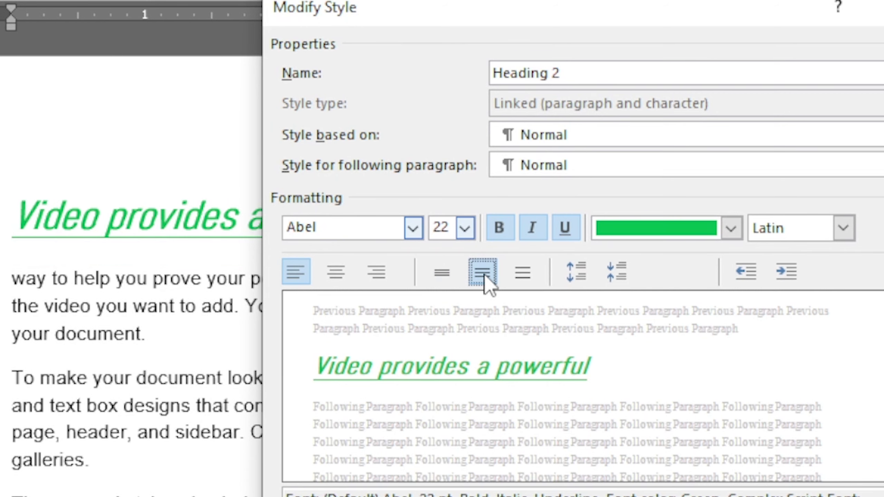
left_click(523, 273)
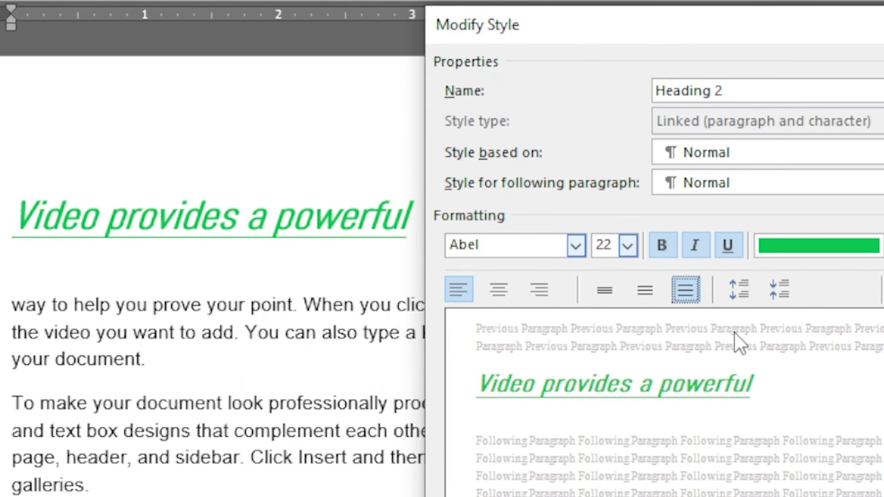
Step: Increase the space above the heading five times, then reduce it three times
left_click(739, 286)
left_click(738, 287)
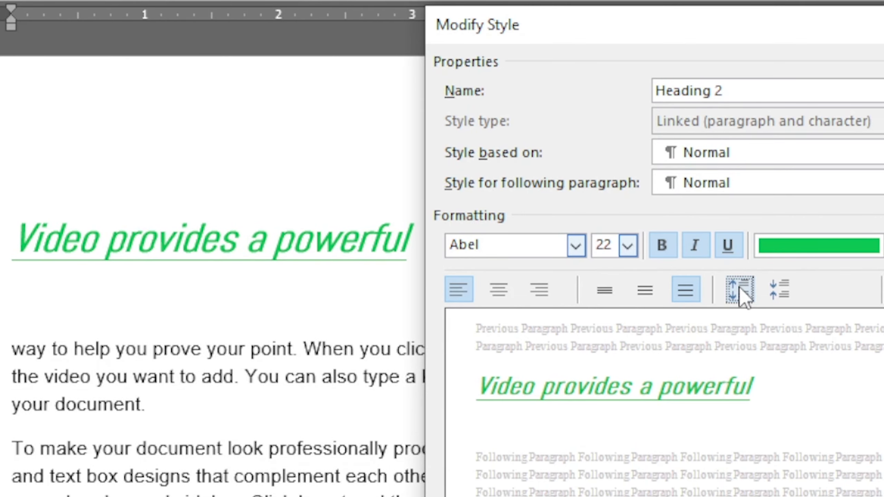
left_click(739, 286)
left_click(739, 286)
left_click(739, 286)
left_click(738, 286)
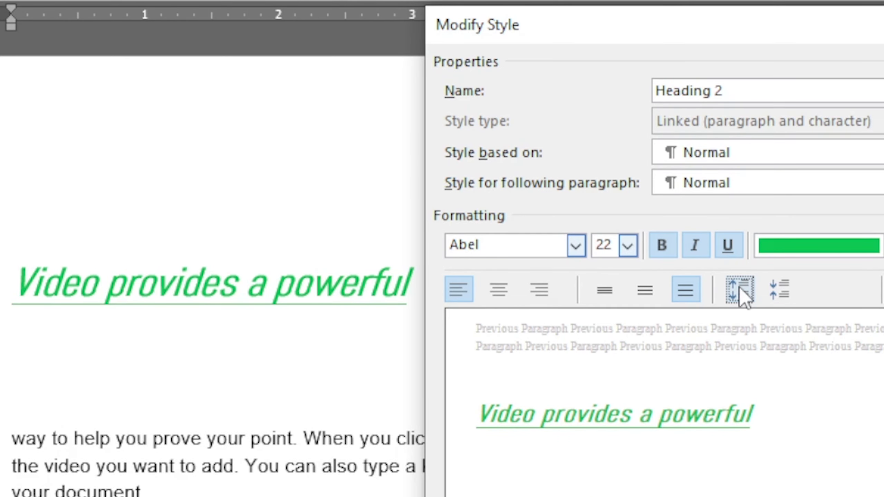
left_click(778, 291)
left_click(778, 292)
left_click(779, 292)
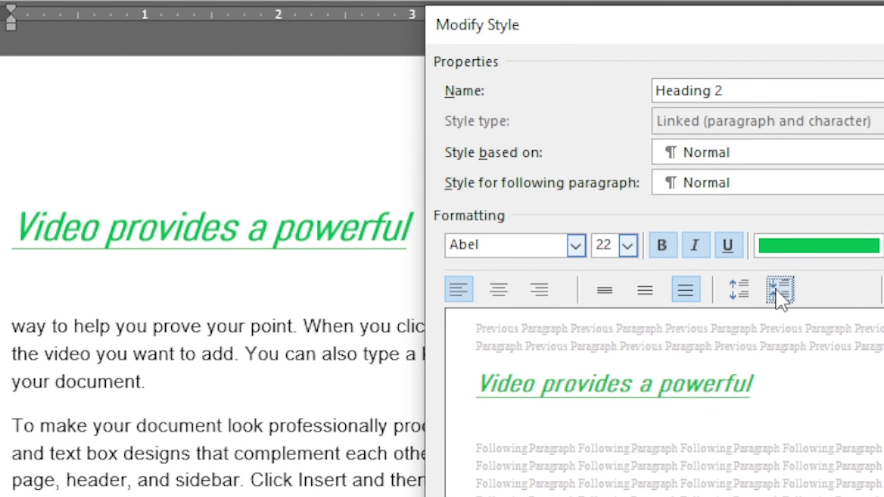
left_click(778, 292)
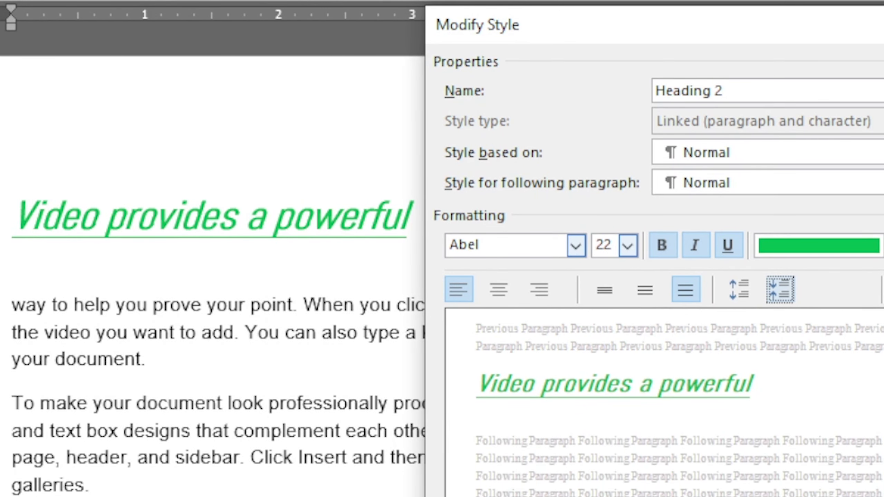
Step: Cycle the heading alignment through centre, right and back to left with Ctrl+E, Ctrl+R, Ctrl+L
key("ctrl+e")
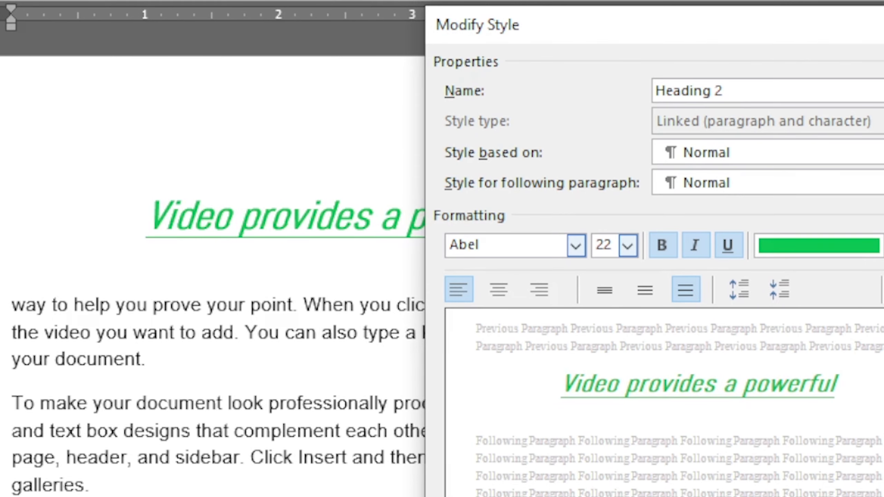
key("ctrl+r")
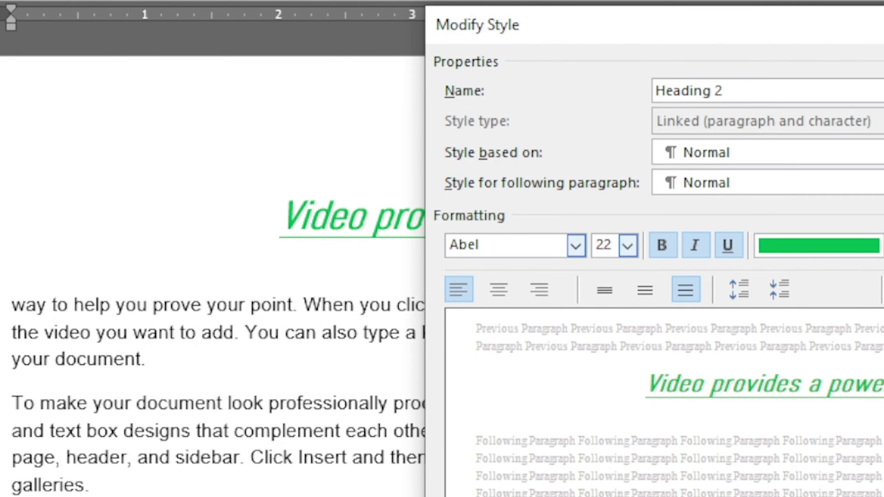
key("ctrl+l")
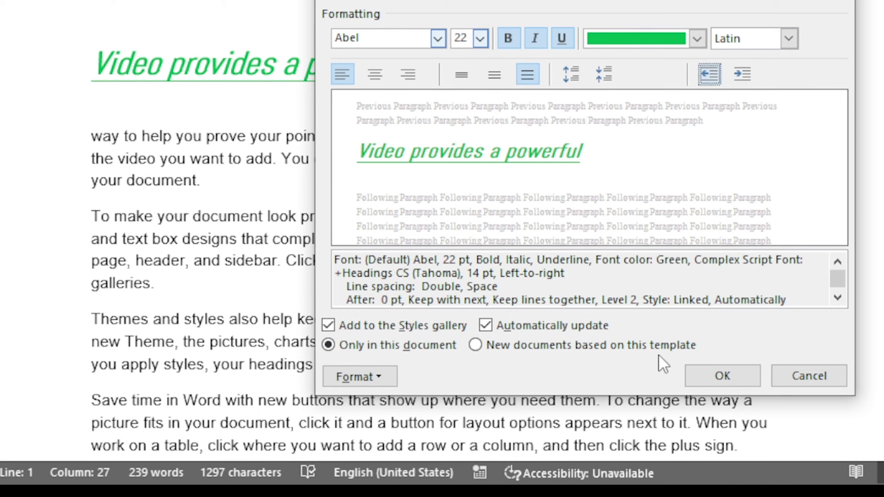
Step: Choose 'New documents based on this template' for the Heading 2 changes
left_click(475, 344)
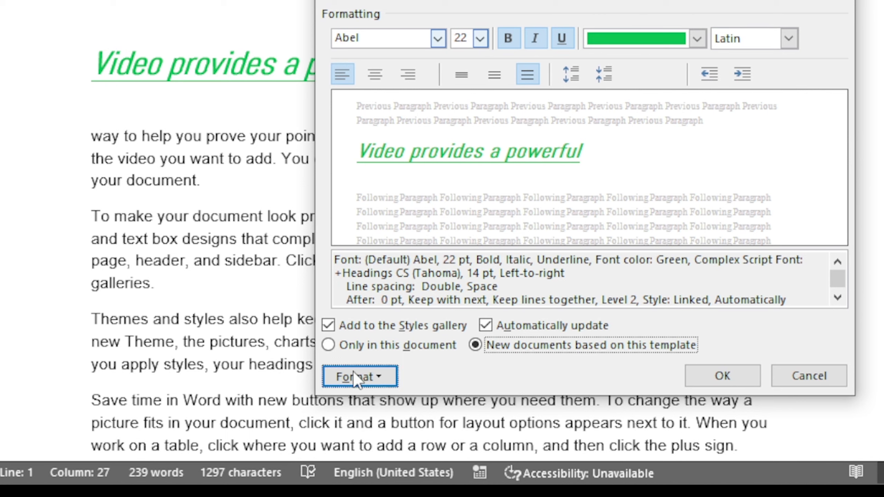
left_click(377, 377)
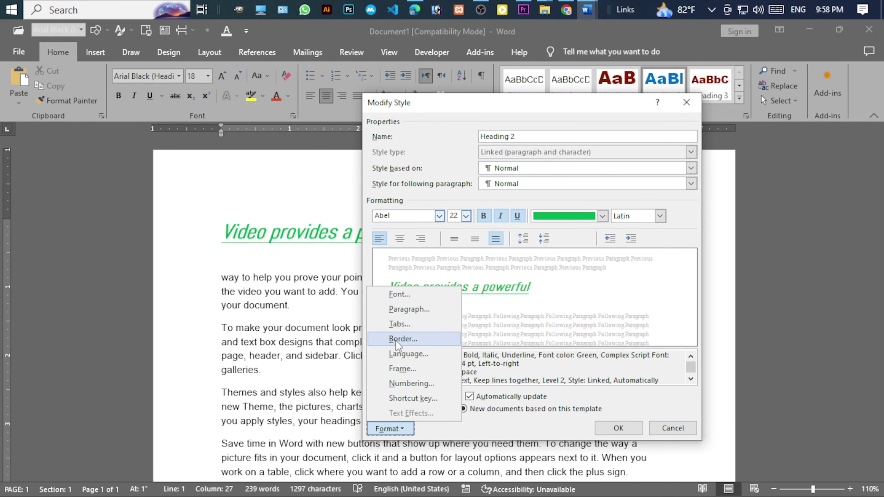
Step: Give Heading 2 a red ¾ pt border and save the style
left_click(372, 234)
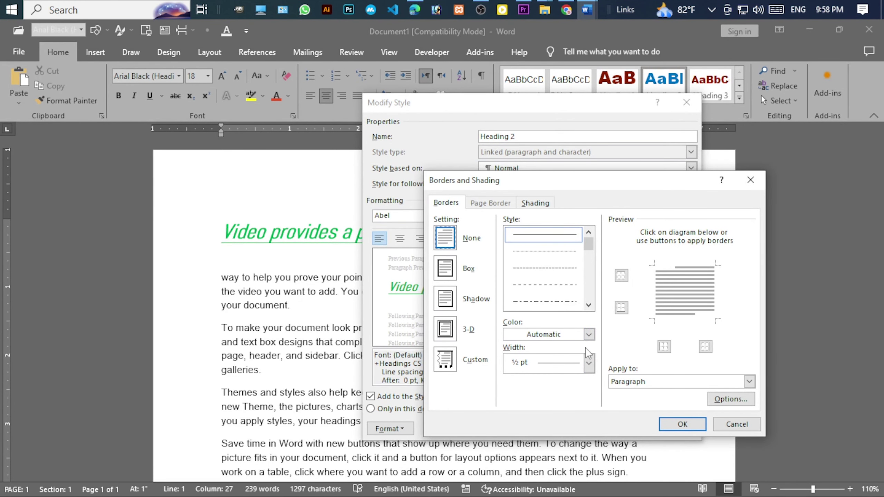
left_click(588, 334)
left_click(554, 379)
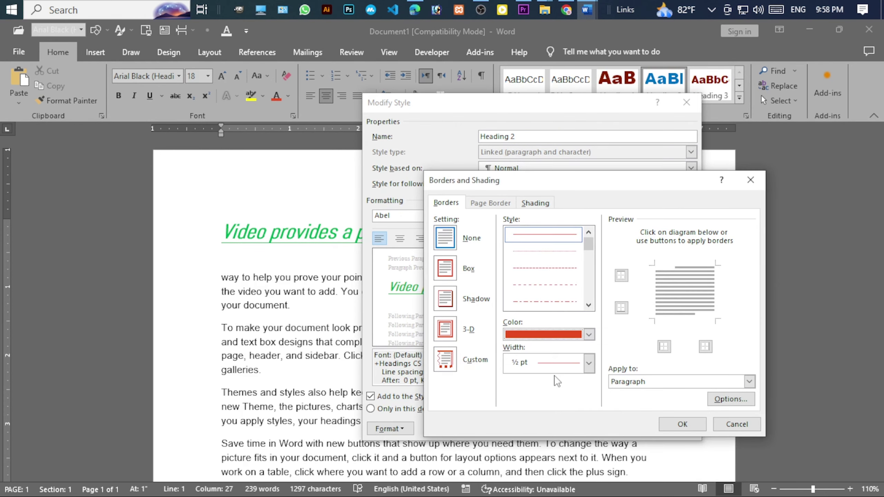
left_click(567, 363)
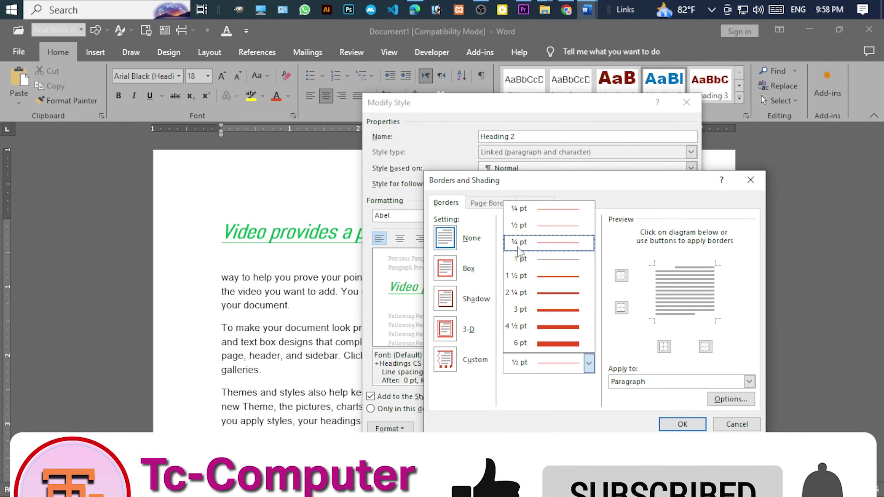
left_click(520, 241)
key("Return")
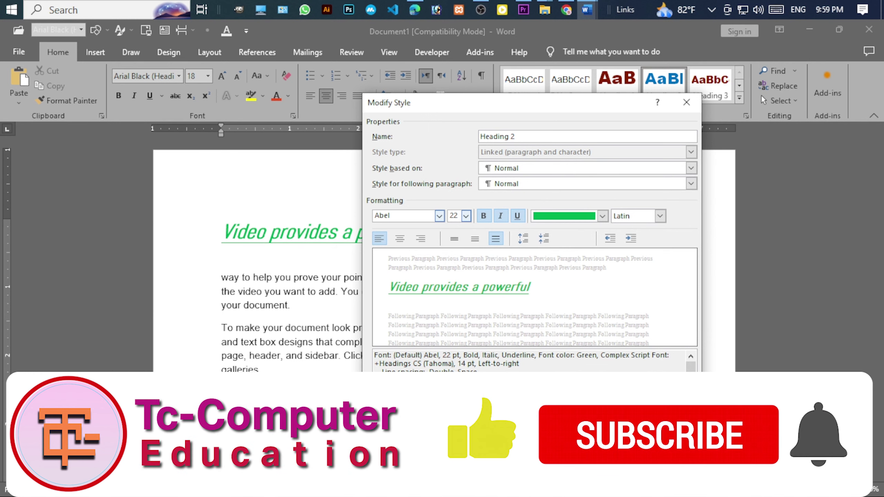
key("Return")
left_click(296, 231)
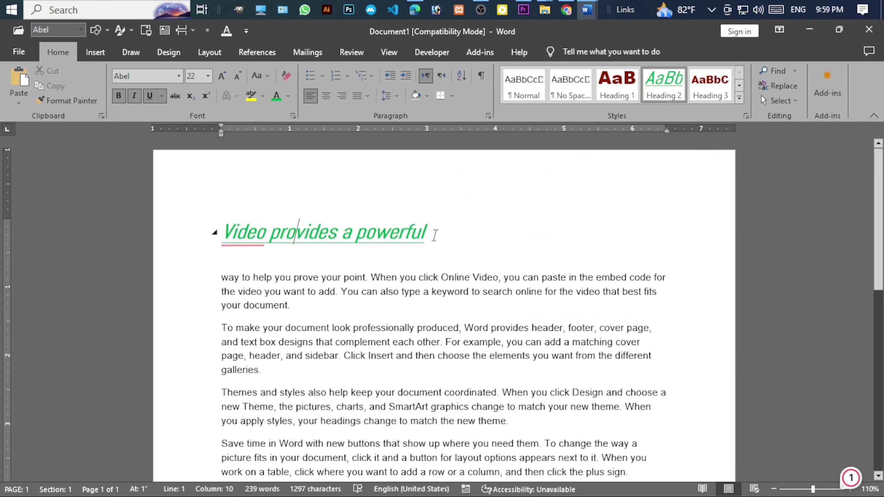
left_click(616, 85)
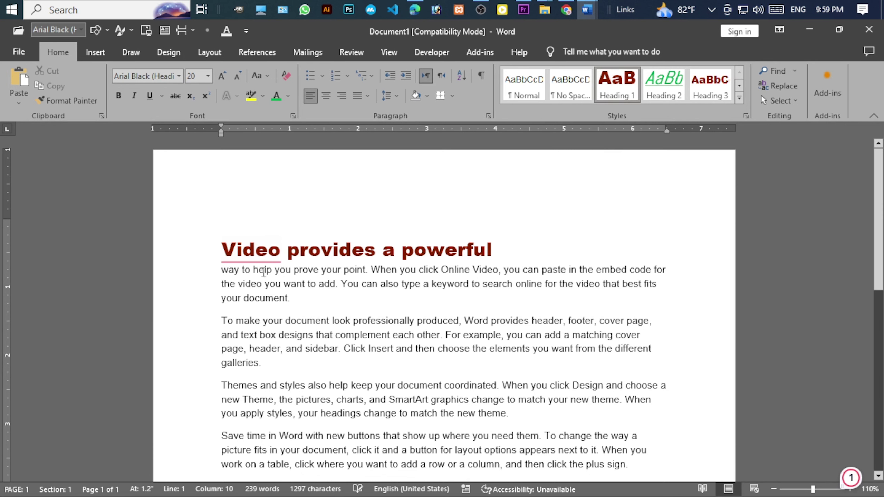
left_click(654, 96)
mouse_move(356, 249)
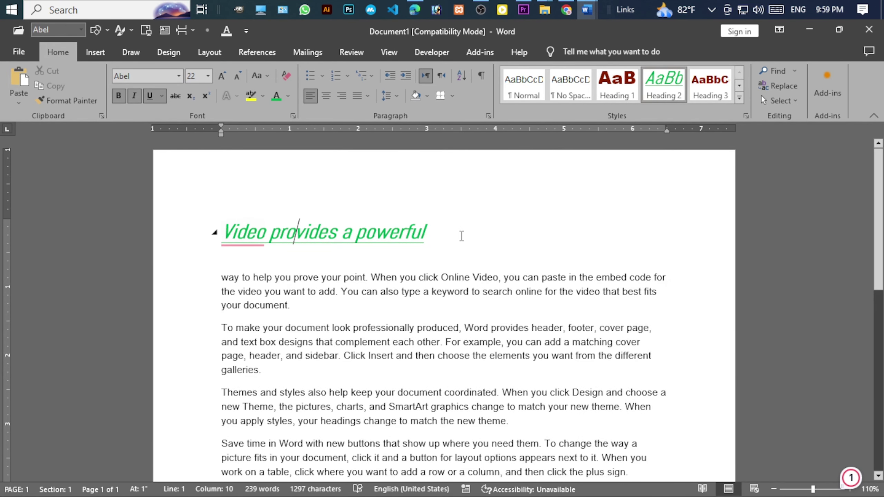
left_click_drag(459, 234, 197, 245)
key("ctrl+c")
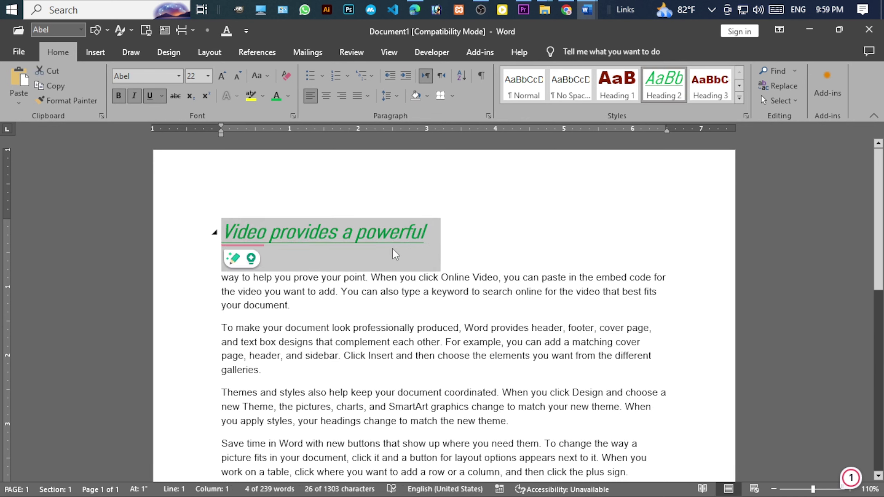
Step: Reopen Modify Style for Heading 2 and add a red box border
right_click(663, 86)
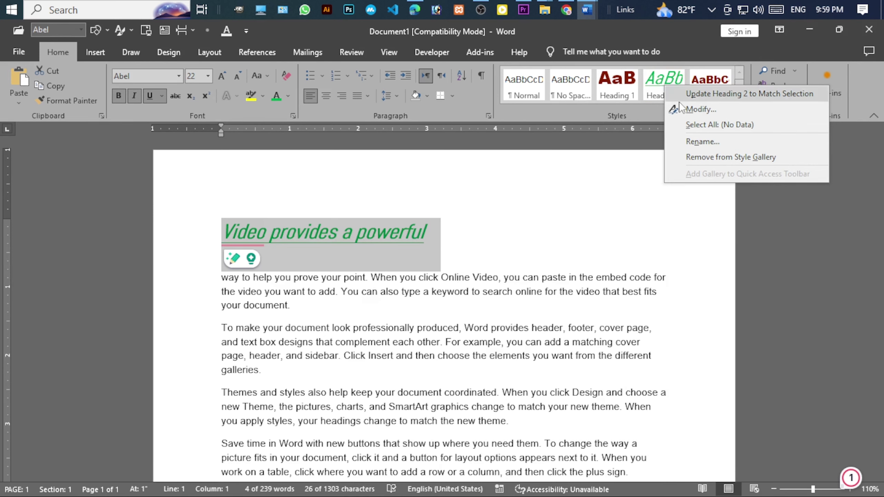
left_click(691, 108)
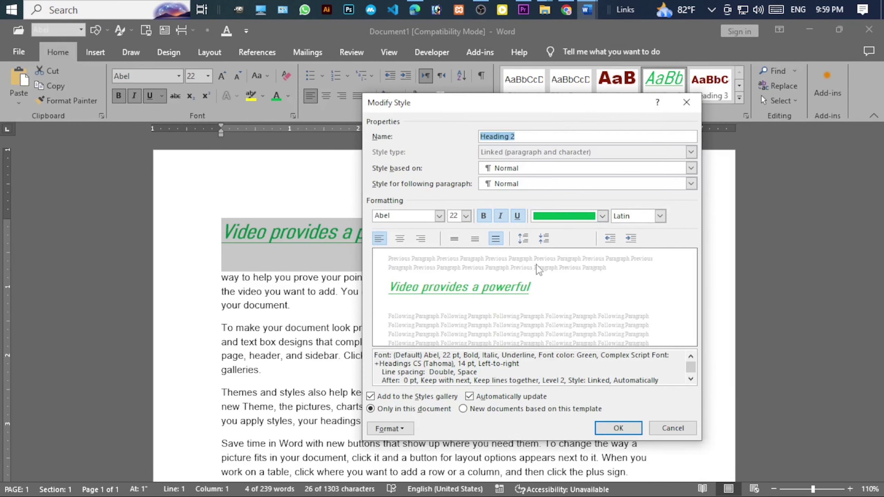
left_click(399, 428)
left_click(406, 338)
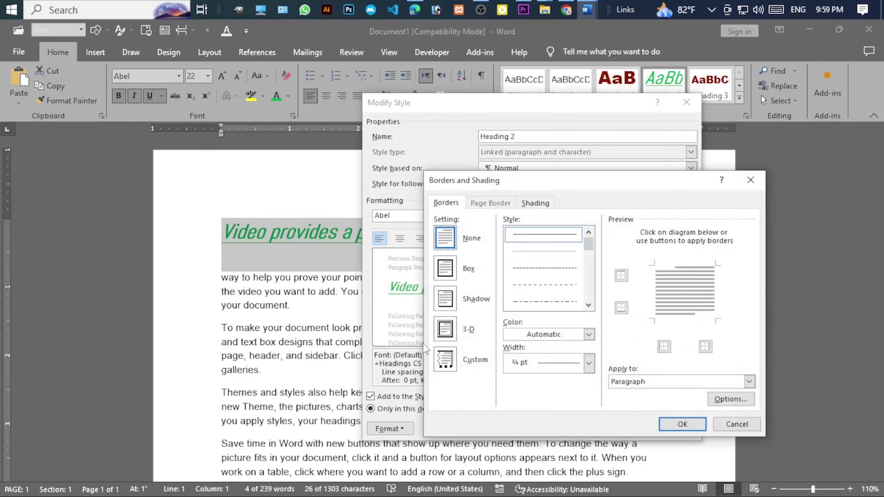
left_click(449, 272)
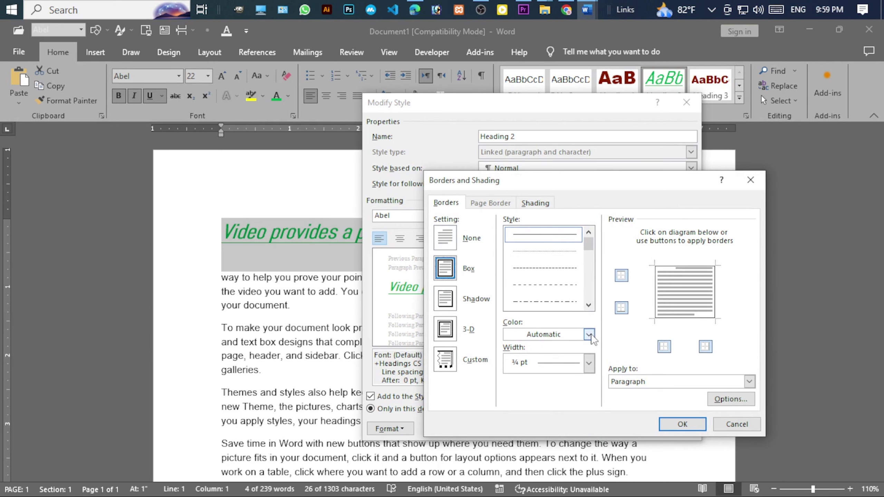
left_click(581, 335)
left_click(520, 450)
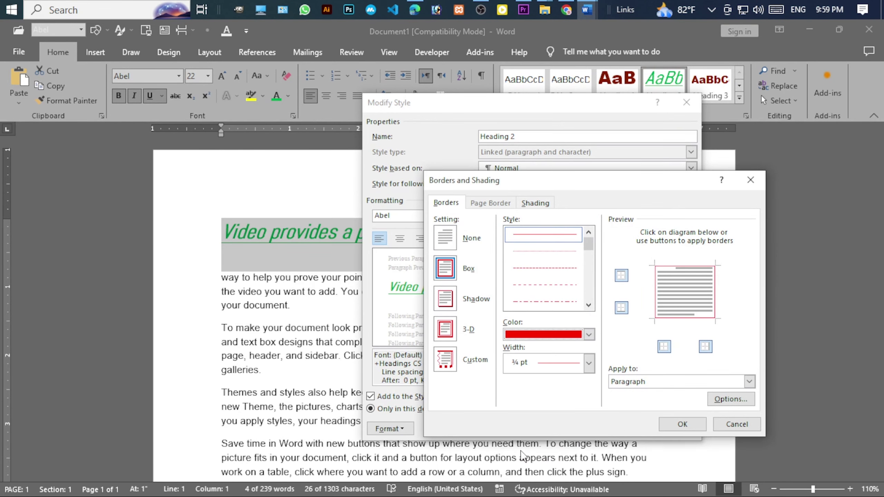
left_click(681, 425)
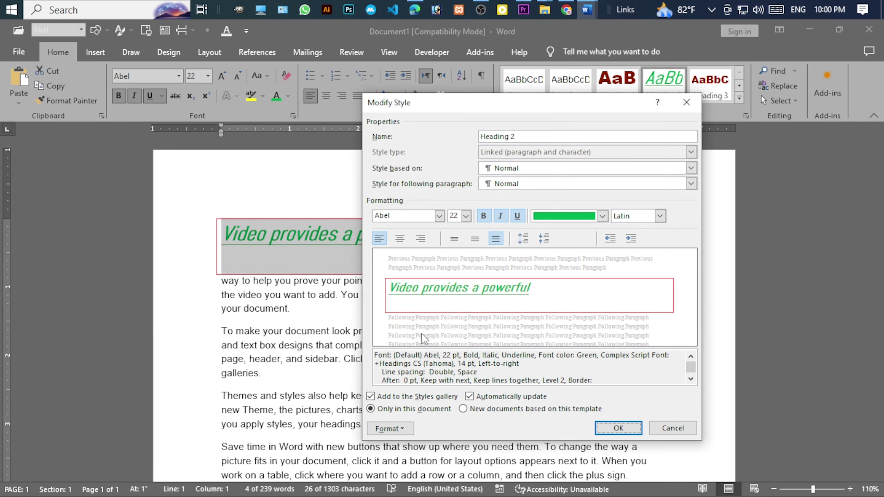
Step: Change the red box border to a double-line style and save Heading 2
left_click_drag(511, 108, 599, 130)
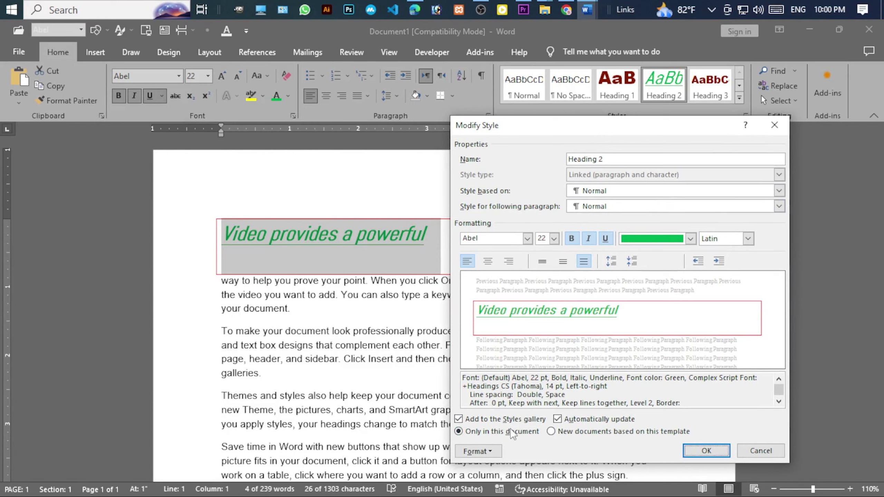
left_click(490, 456)
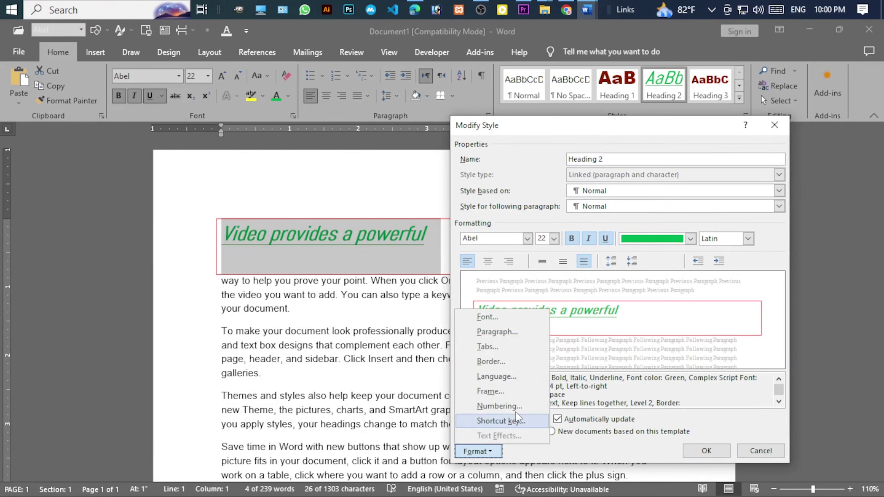
left_click(488, 365)
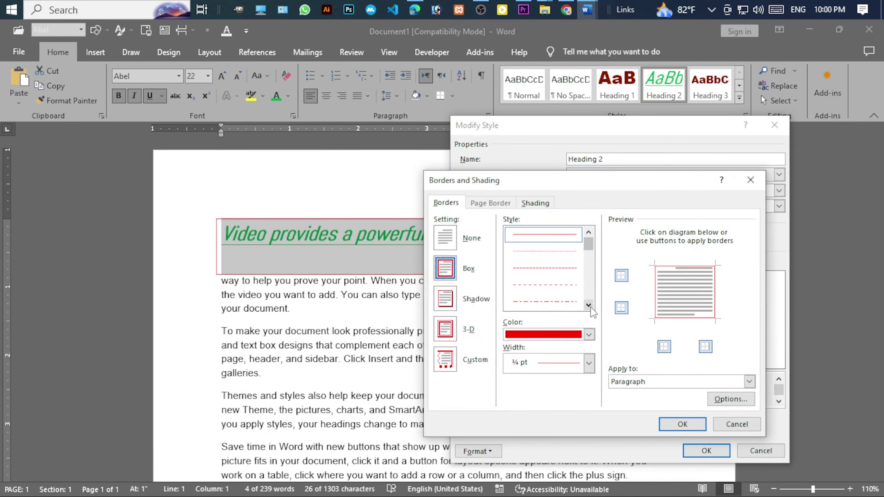
scroll(591, 307, "down", 3)
left_click(541, 274)
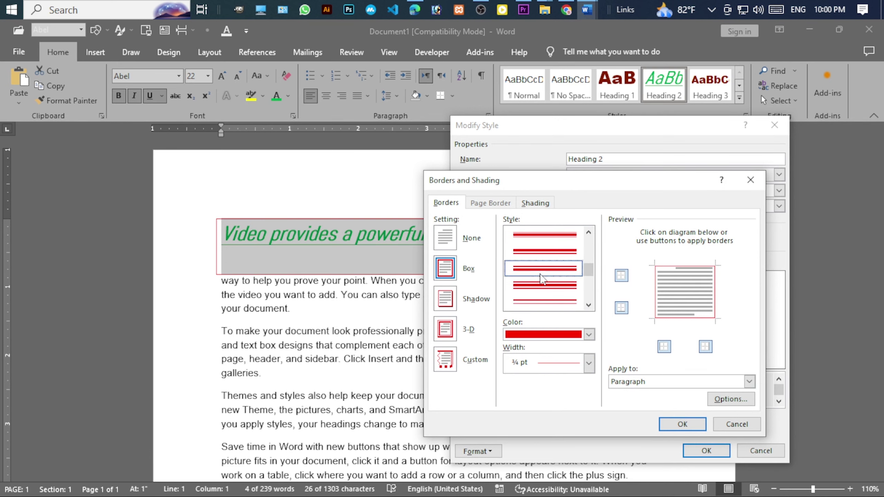
left_click(682, 424)
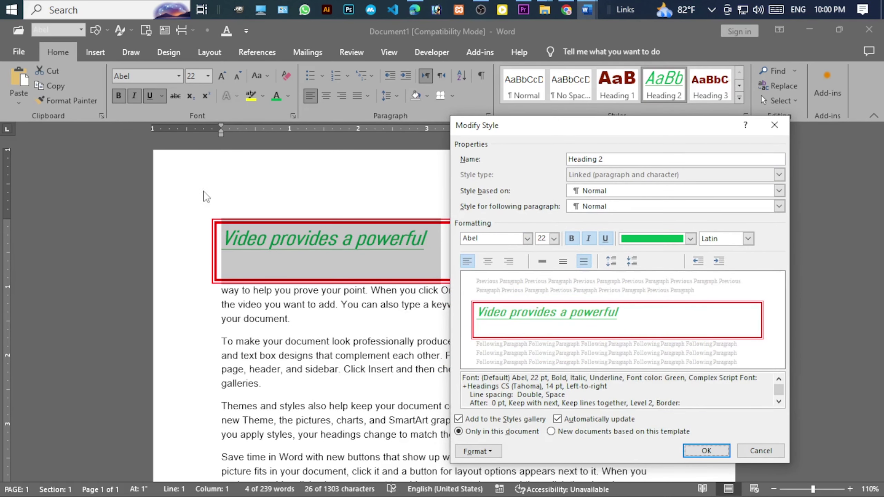
mouse_move(570, 125)
left_mouse_down()
mouse_move(344, 299)
mouse_move(377, 340)
mouse_move(397, 337)
left_mouse_up()
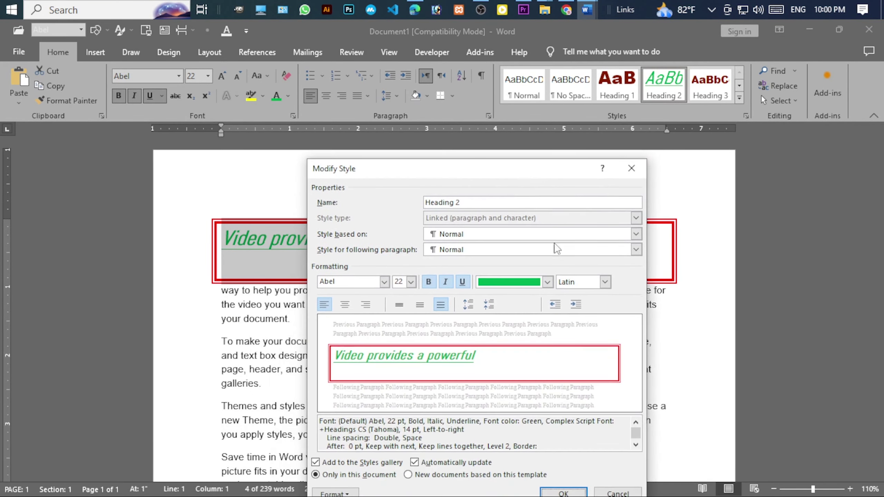
key("Return")
Step: Set Heading 2 to single line spacing, leaving space before unchanged, and save it
left_click(367, 267)
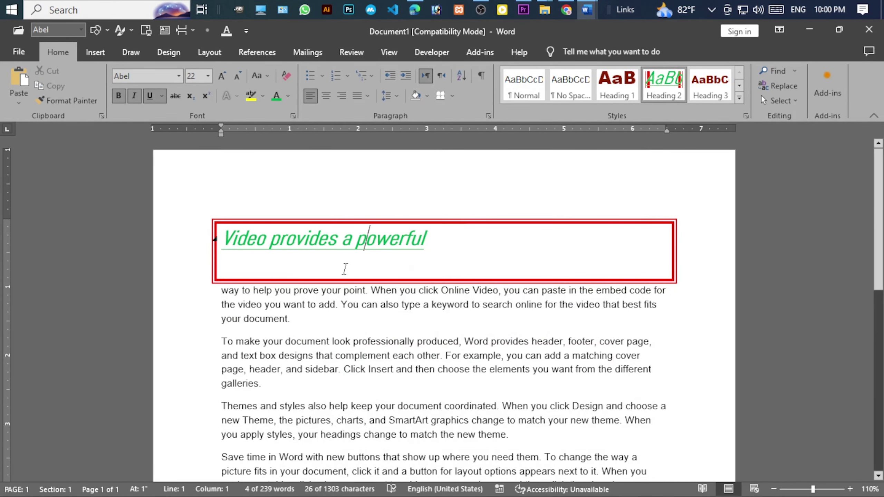
left_click(240, 269)
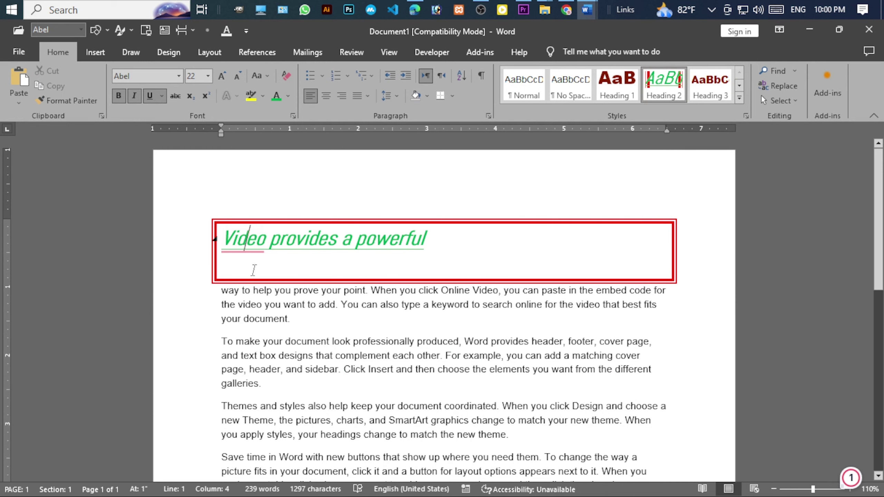
right_click(661, 83)
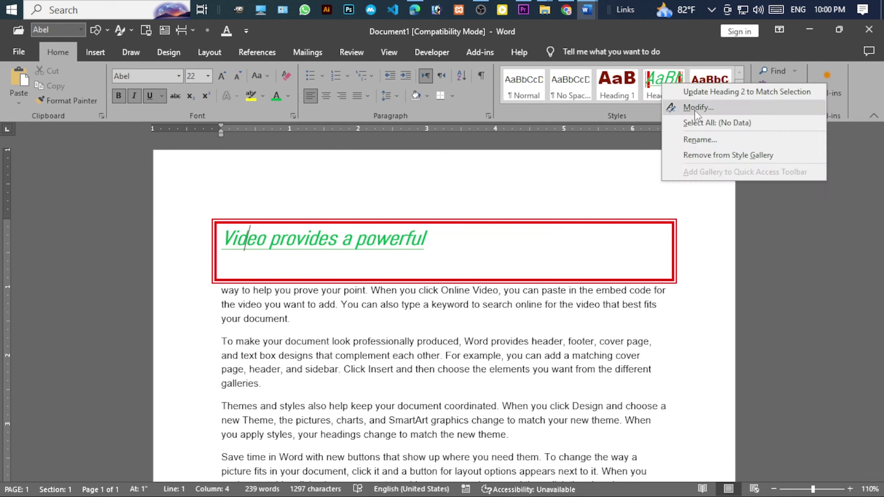
left_click(694, 110)
left_click(396, 286)
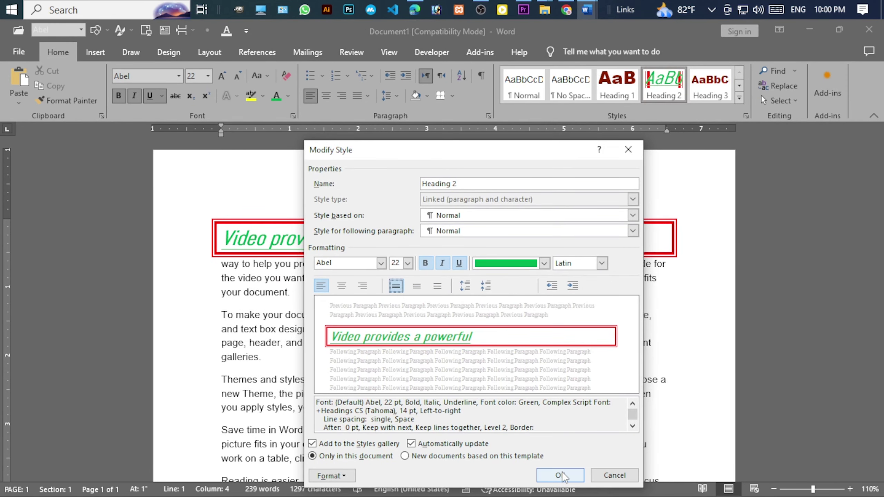
left_click(465, 285)
left_click(486, 286)
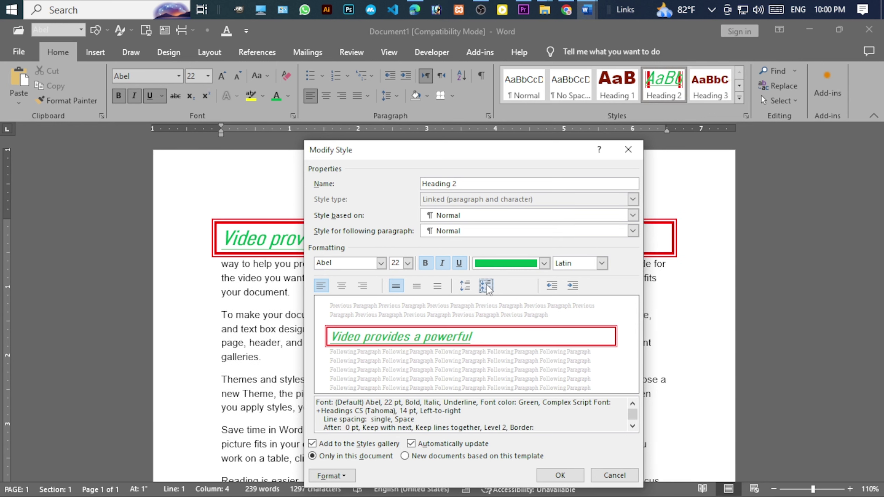
left_click(560, 475)
left_click(460, 241)
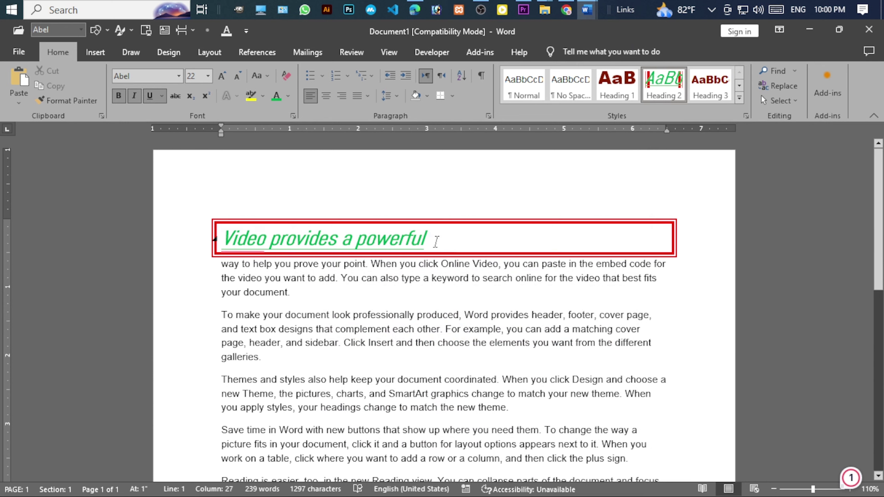
Step: Paste a copy of the heading, trim it to 'Video provides a powerful Video provides', and reapply Heading 2
left_click_drag(439, 240, 241, 249)
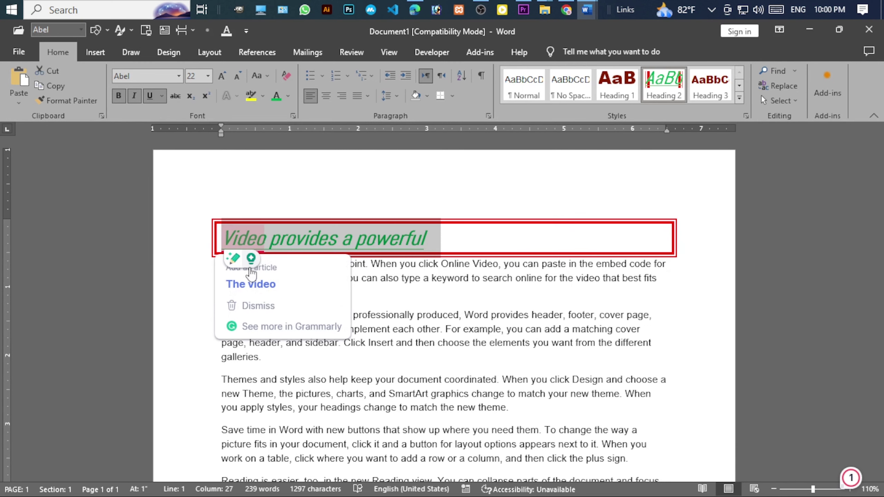
left_click(451, 243)
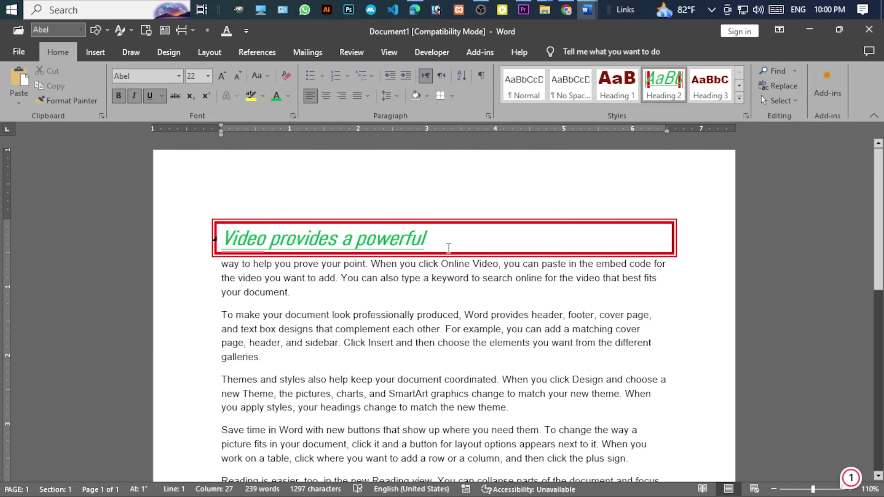
key("ctrl+v")
key("BackSpace")
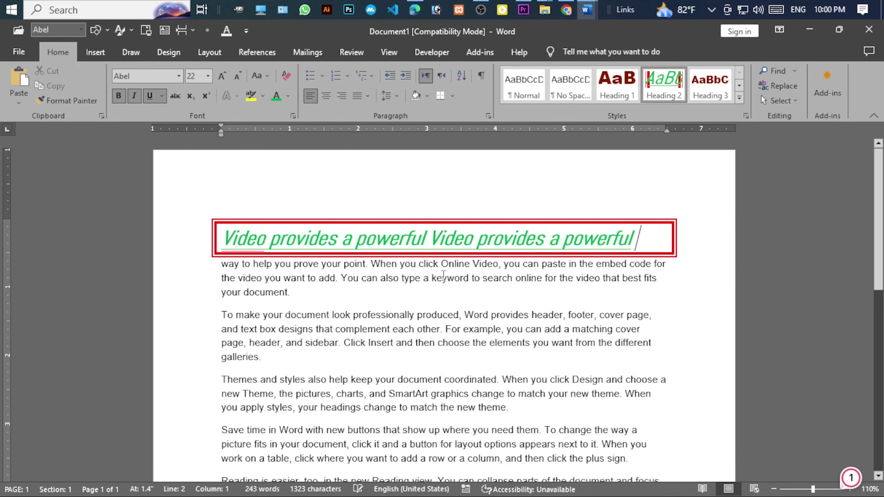
left_click_drag(646, 237, 356, 239)
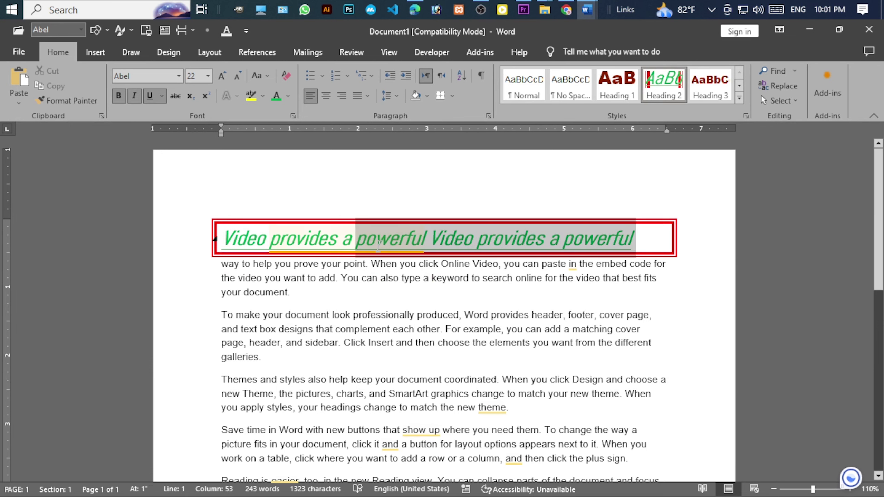
left_click(649, 240)
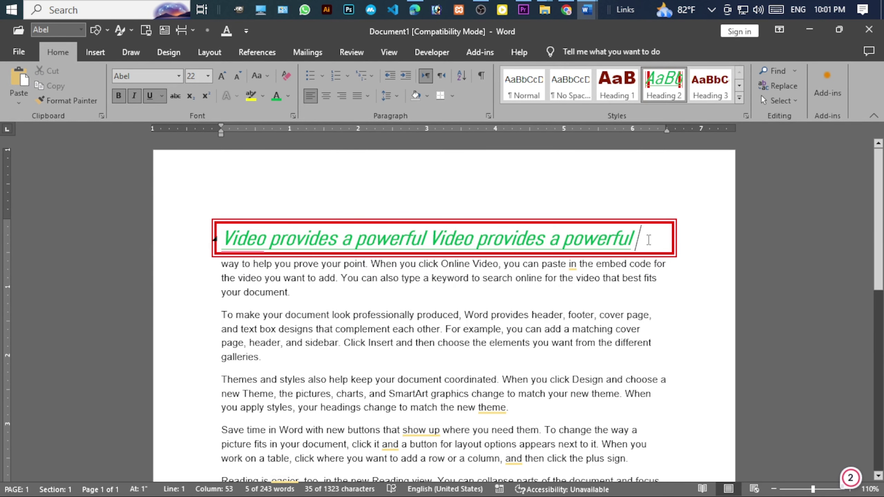
left_click(618, 87)
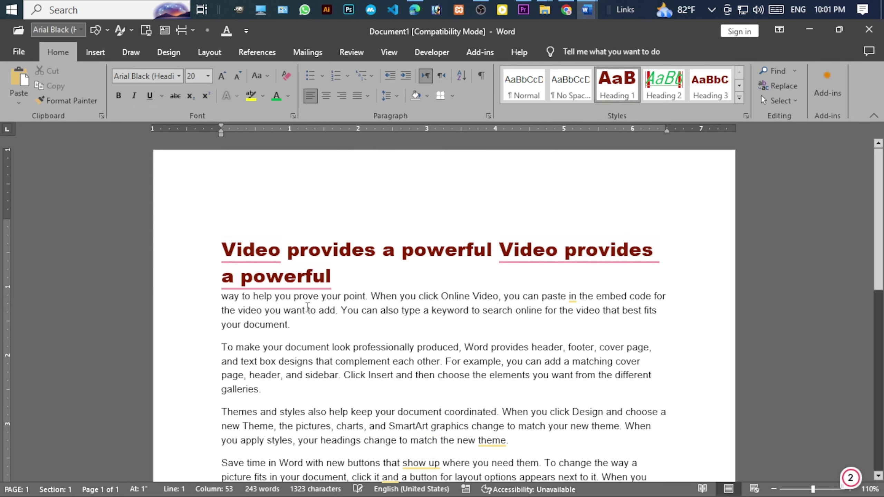
left_click(290, 319)
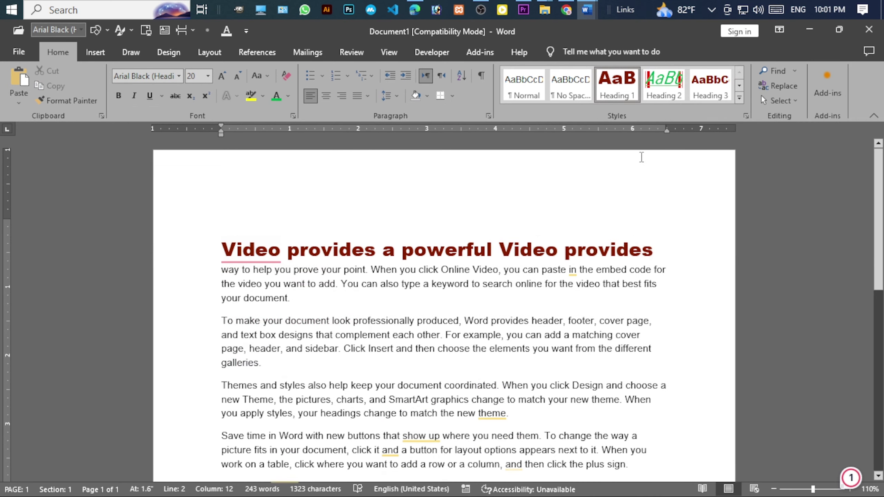
left_click(664, 87)
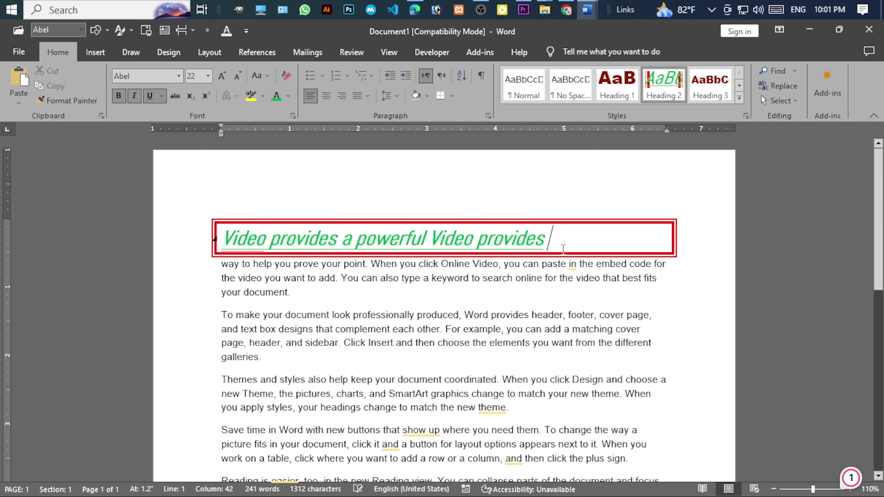
Step: Assign the keyboard shortcut Ctrl+Alt+H to the Heading 2 style through its Modify dialog
left_click(708, 87)
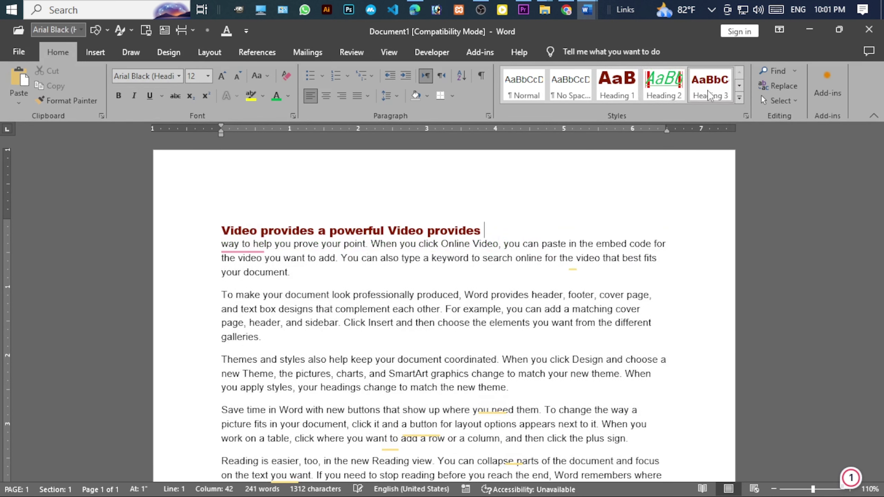
right_click(676, 100)
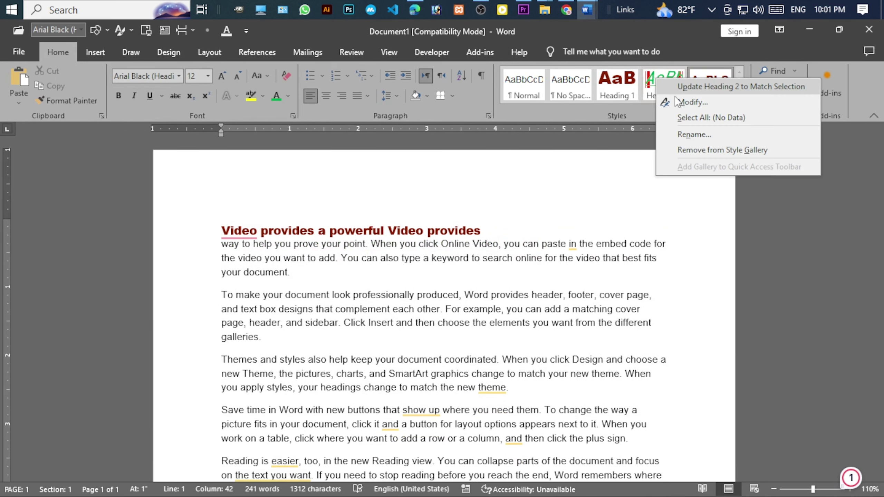
left_click(691, 103)
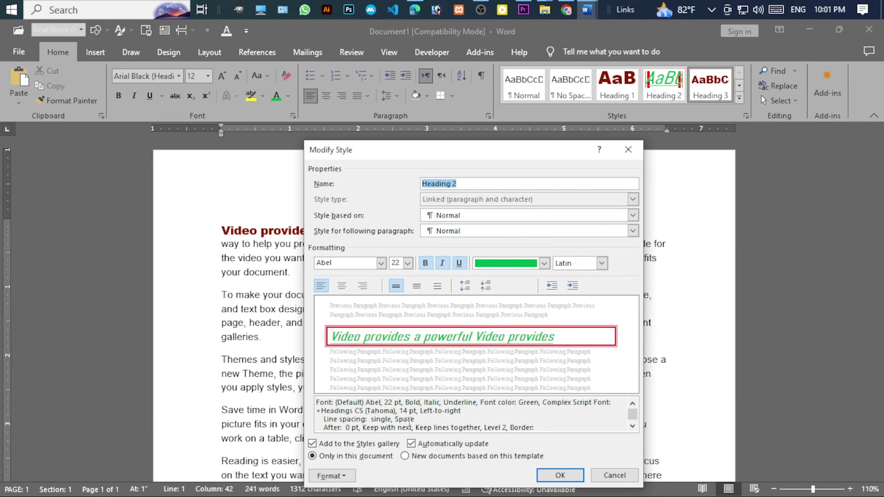
left_click(332, 475)
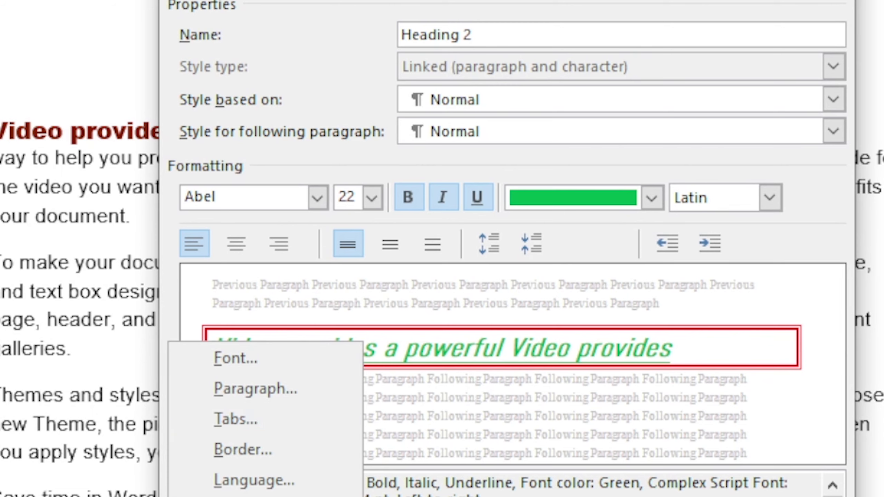
left_click(264, 496)
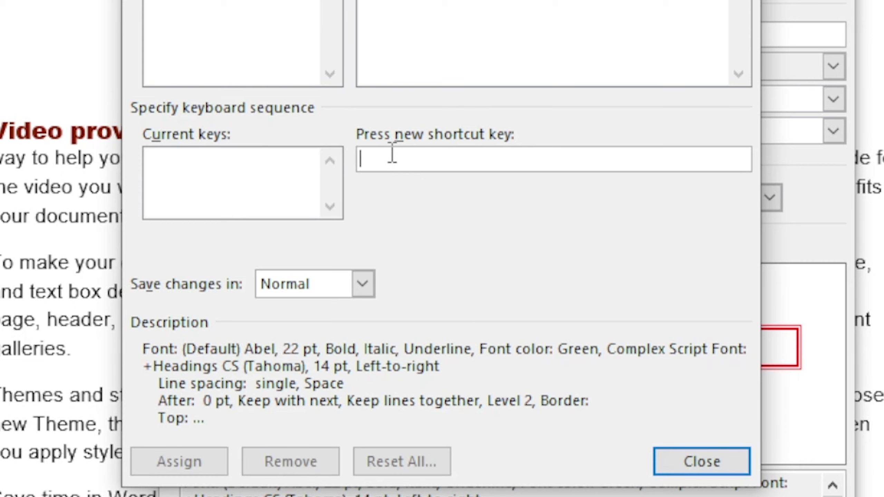
key("ctrl+alt+h")
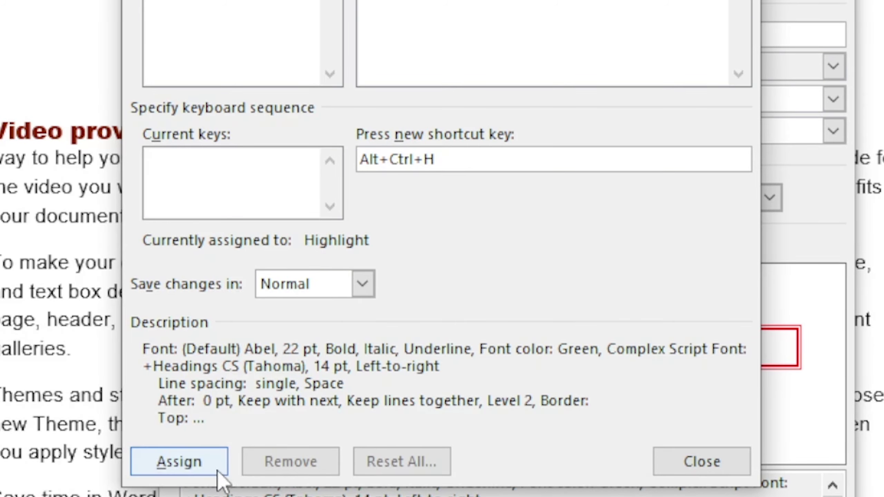
left_click(205, 461)
left_click(697, 463)
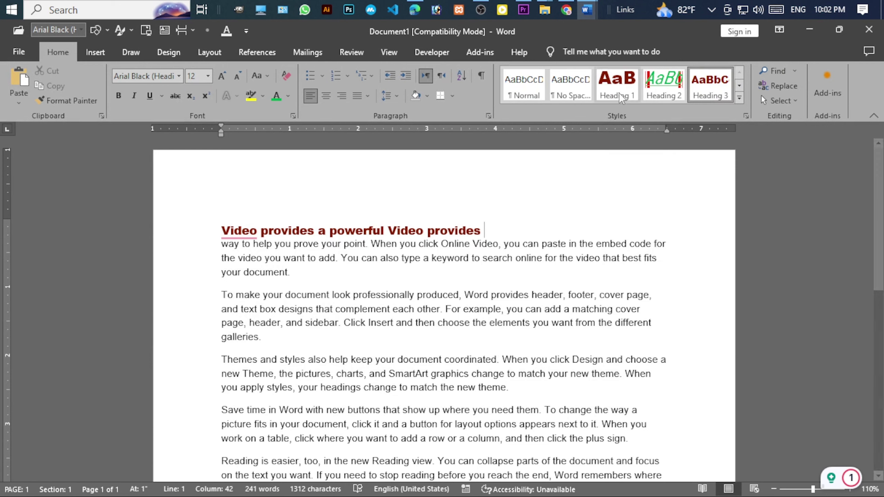
Step: Test the heading's styles: Heading 1, then Heading 2 via Ctrl+Alt+2, Normal, and Heading 2 again
left_click(618, 92)
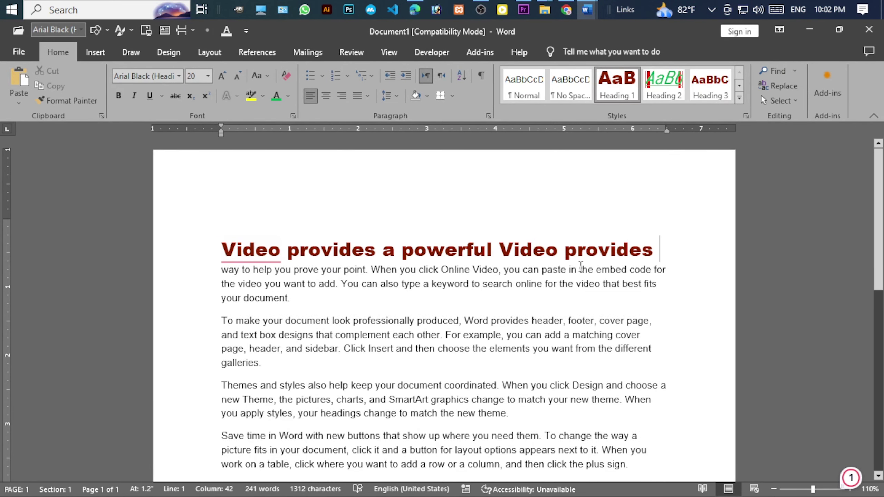
key("ctrl+alt+2")
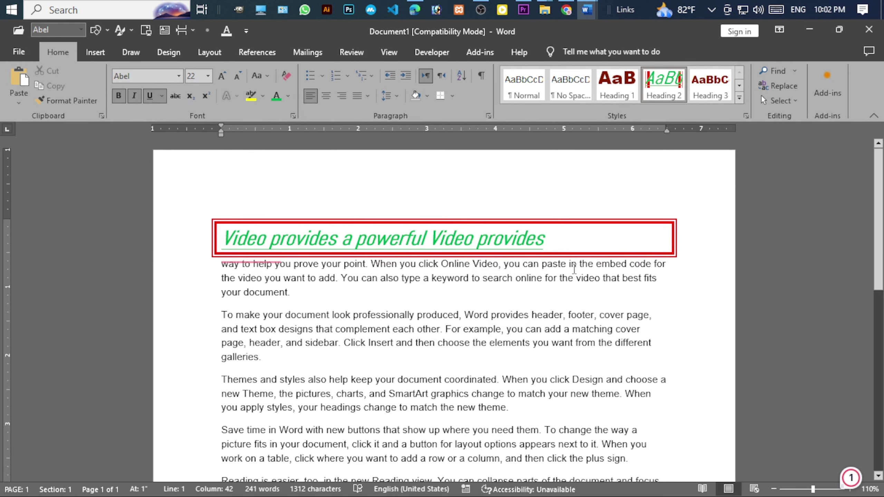
left_click(524, 89)
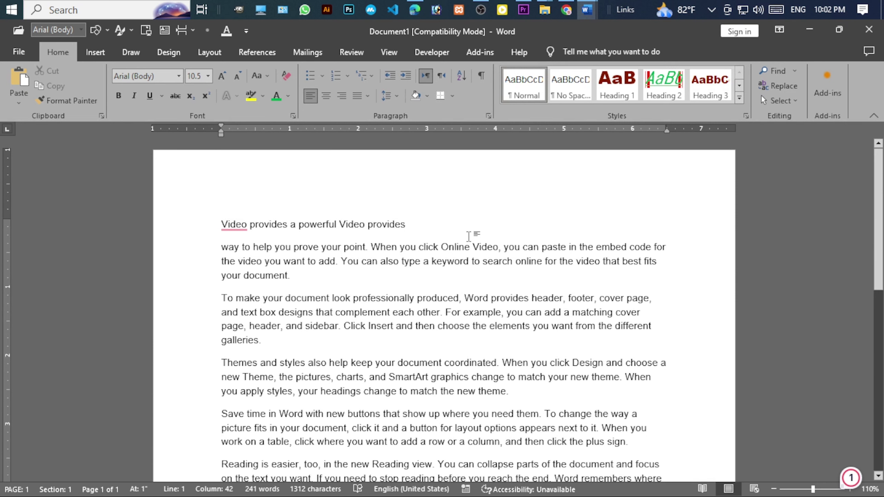
key("ctrl+alt+2")
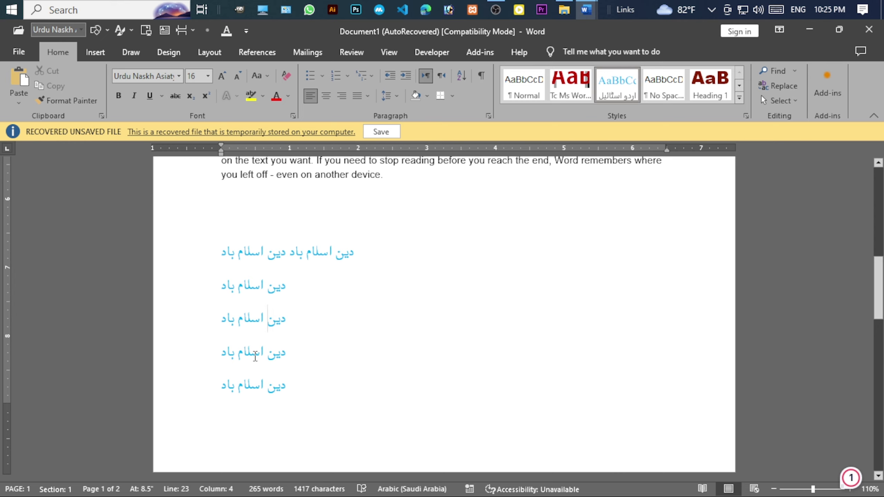
Step: In the recovered document, select the last blue Urdu lines
mouse_move(222, 386)
left_mouse_down()
mouse_move(293, 347)
mouse_move(274, 292)
left_mouse_up()
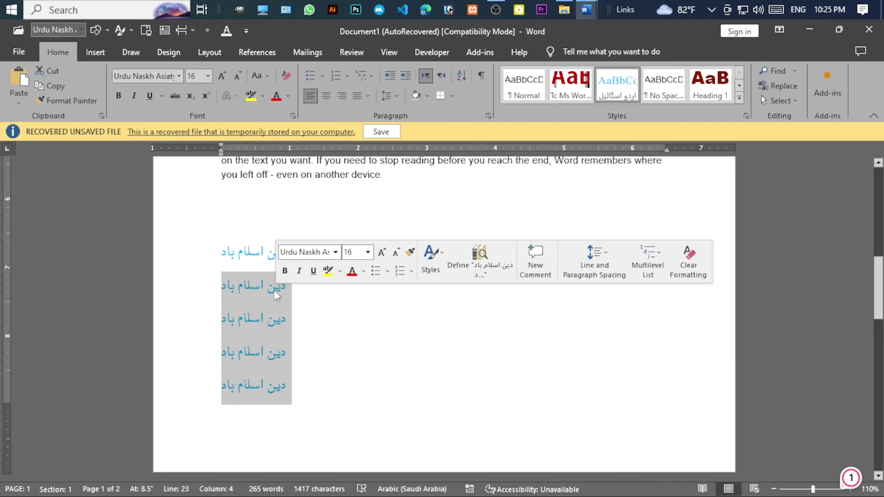